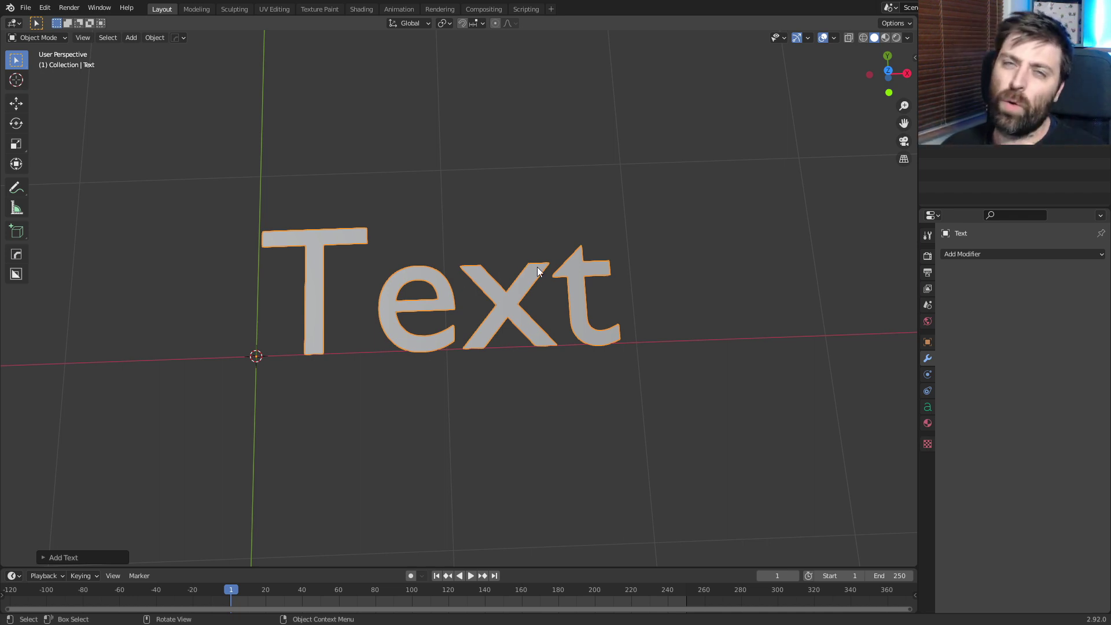
Delete the existing text object and add a new text object at the origin
{"action": "middle_click_drag", "start_coordinate": [763, 296], "coordinate": [632, 306]}
{"action": "key", "text": "Delete"}
{"action": "key", "text": "shift+a"}
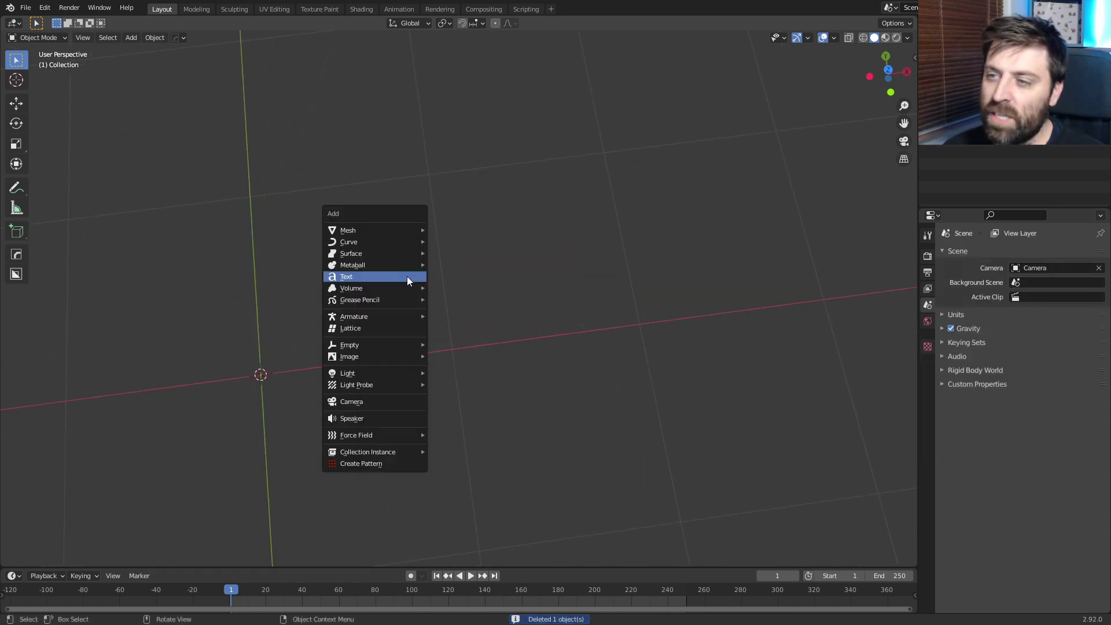
{"action": "left_click", "coordinate": [407, 276]}
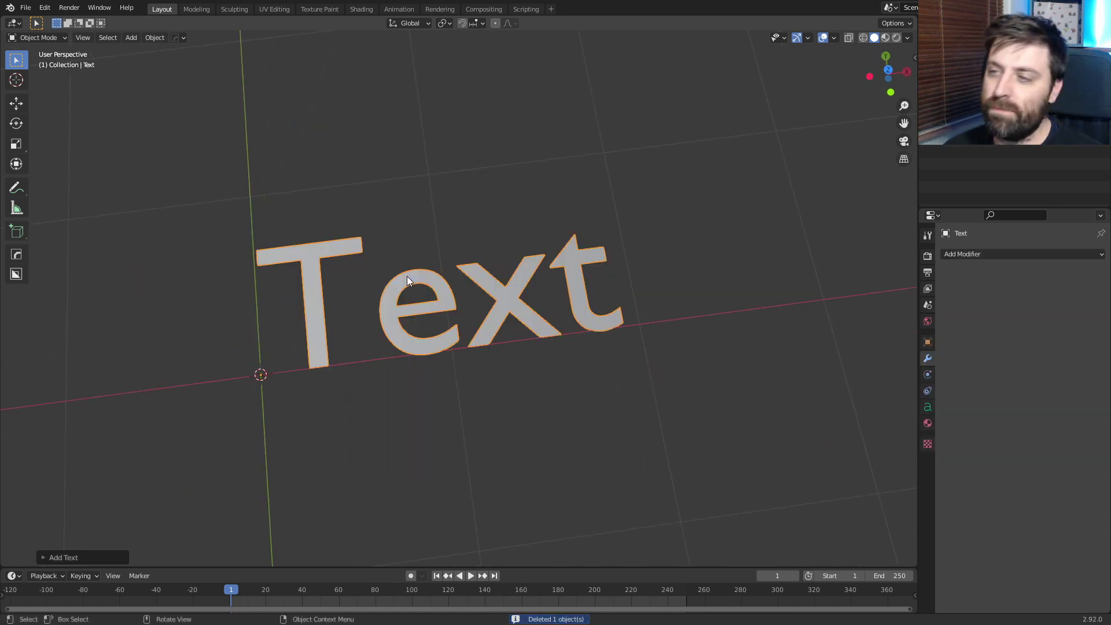
Replace the new text object's default wording with "Blender Brah" and return to Object Mode
{"action": "key", "text": "Tab"}
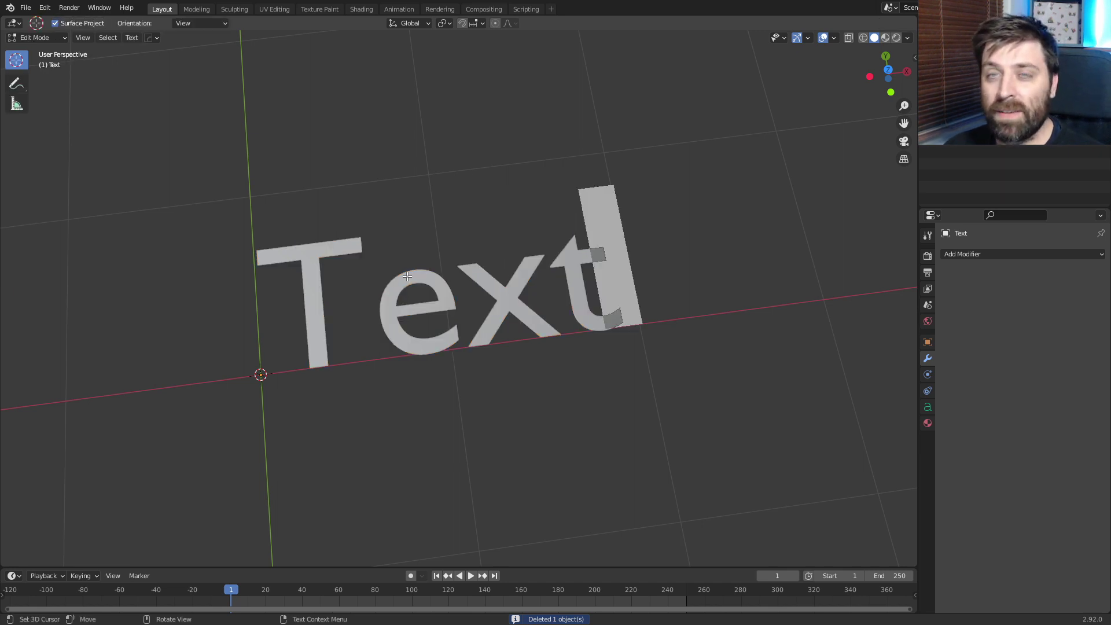
{"action": "key", "text": "BackSpace"}
{"action": "key", "text": "BackSpace"}
{"action": "key", "text": "BackSpace"}
{"action": "key", "text": "BackSpace"}
{"action": "type", "text": "Ble"}
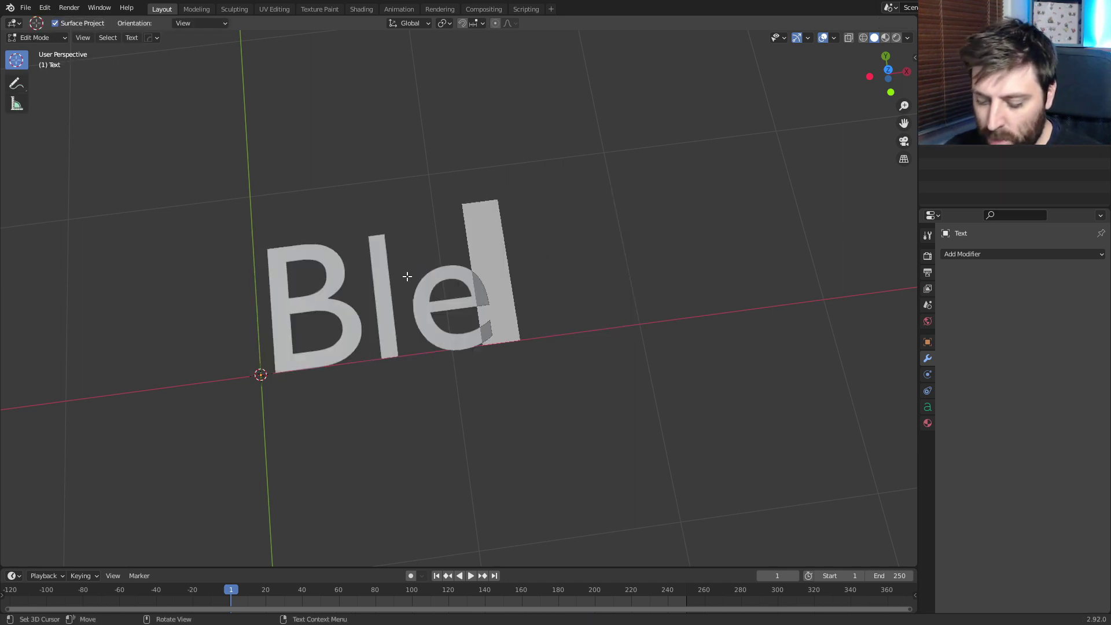
{"action": "type", "text": "nder F"}
{"action": "key", "text": "Return"}
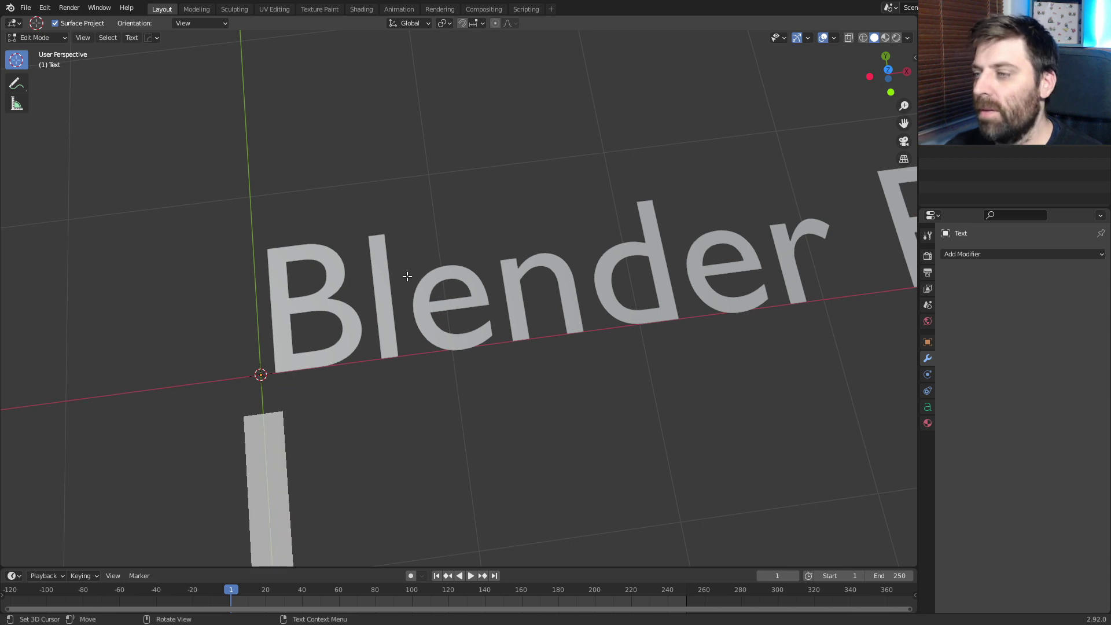
{"action": "key", "text": "Tab"}
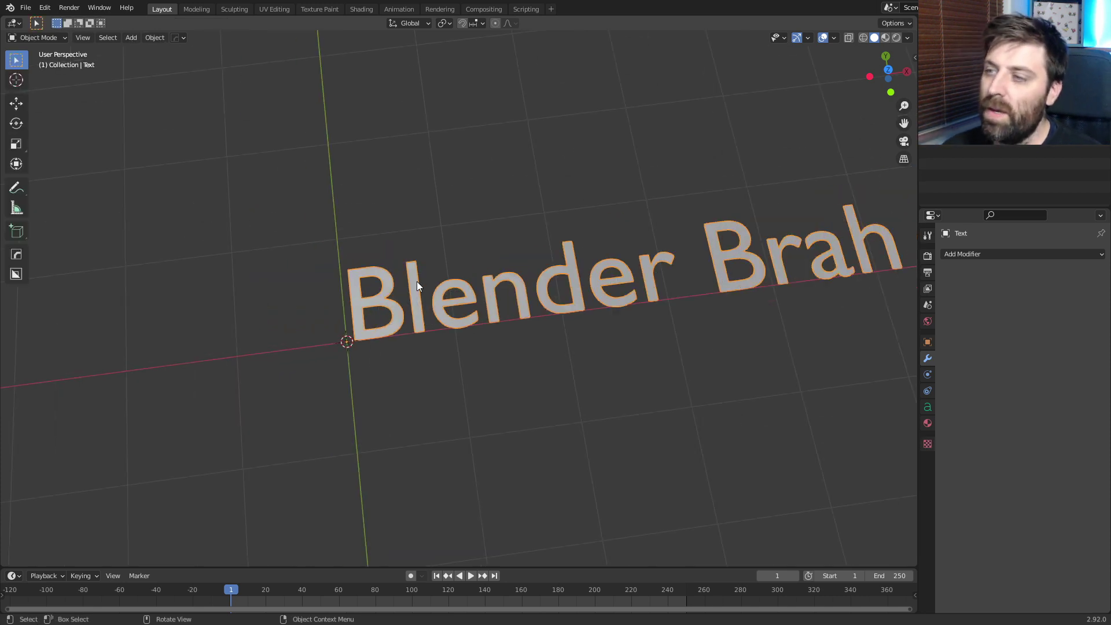
{"action": "middle_click_drag", "start_coordinate": [417, 281], "coordinate": [456, 297]}
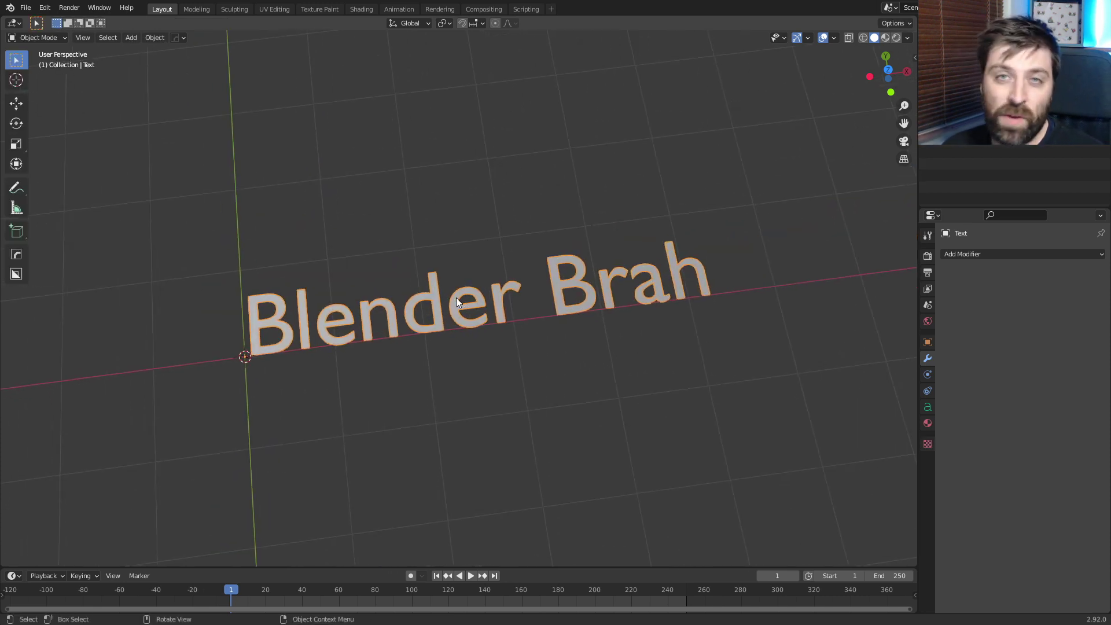
Bring up the text object's data properties and keep the preview resolution at 12
{"action": "left_click", "coordinate": [928, 407]}
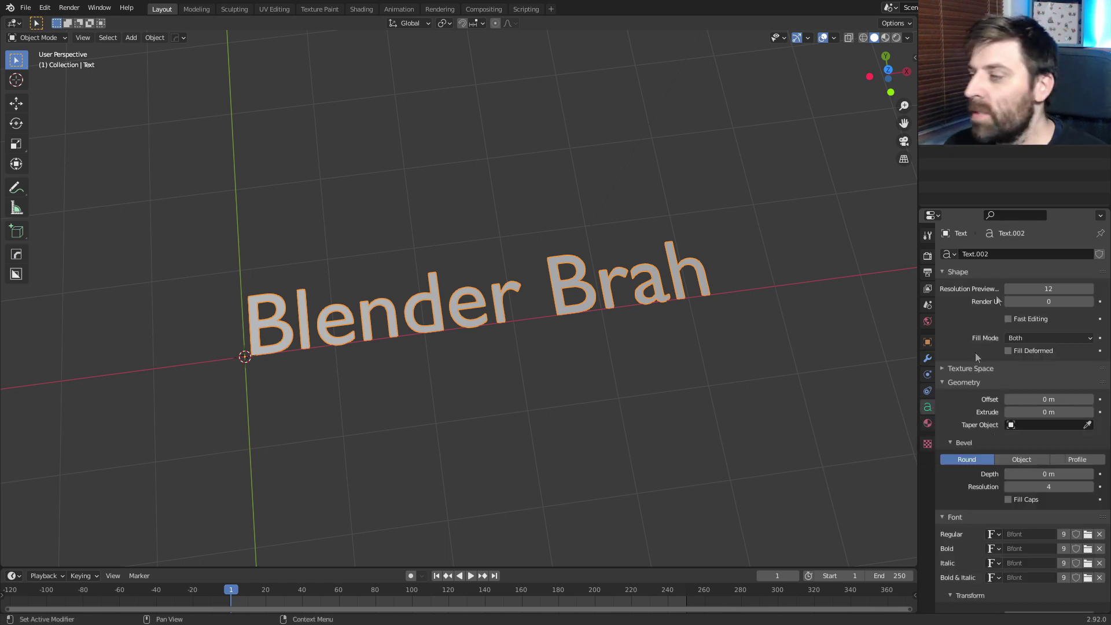
{"action": "left_click", "coordinate": [1040, 289]}
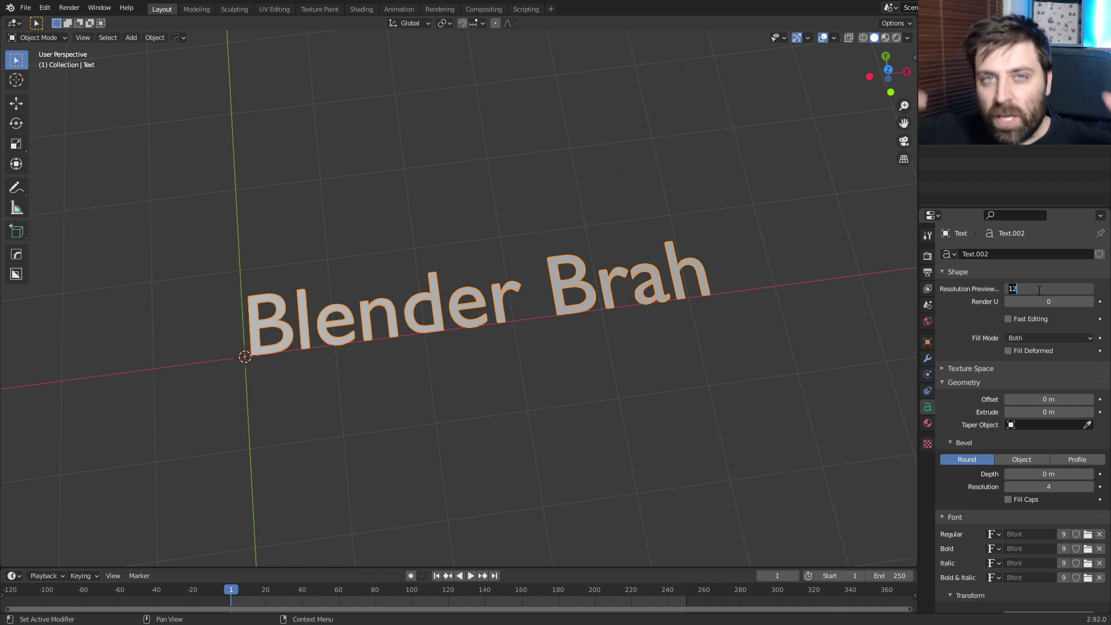
{"action": "key", "text": "Return"}
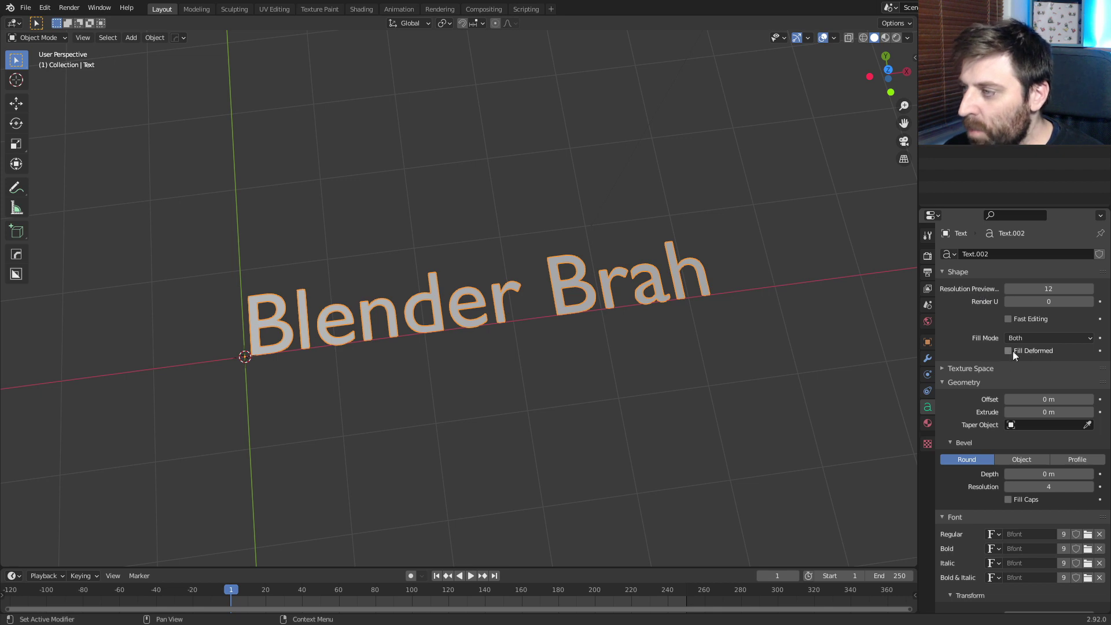
Try the Back and Front fill modes on the flat text and restore the fill mode to Both
{"action": "middle_click_drag", "start_coordinate": [744, 380], "coordinate": [753, 350]}
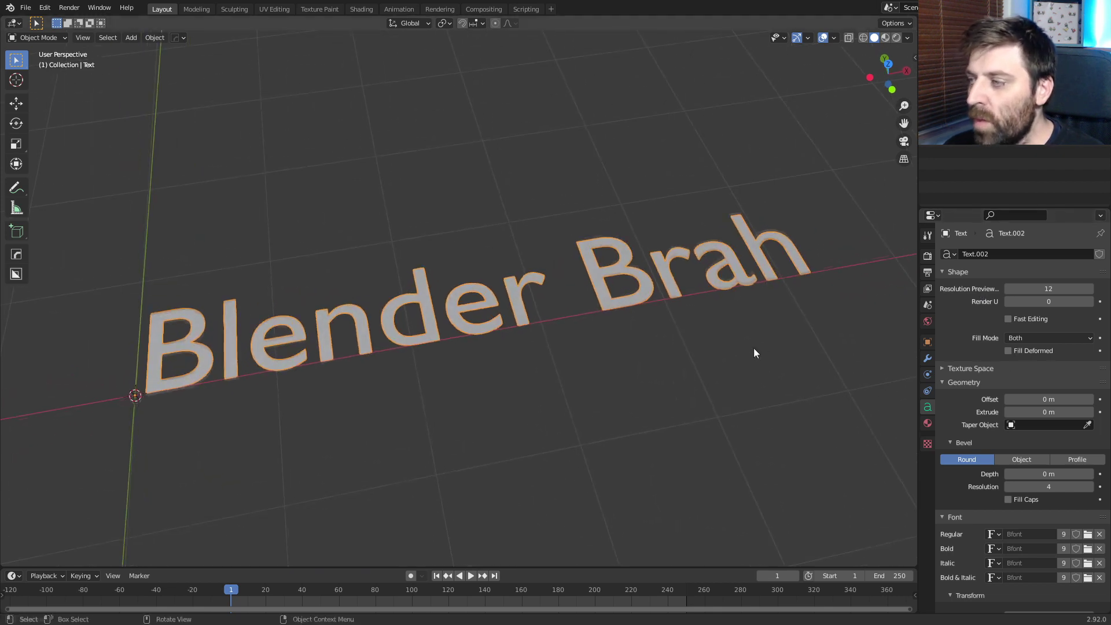
{"action": "left_click", "coordinate": [1024, 338]}
{"action": "left_click", "coordinate": [1026, 364]}
{"action": "left_click", "coordinate": [1027, 339]}
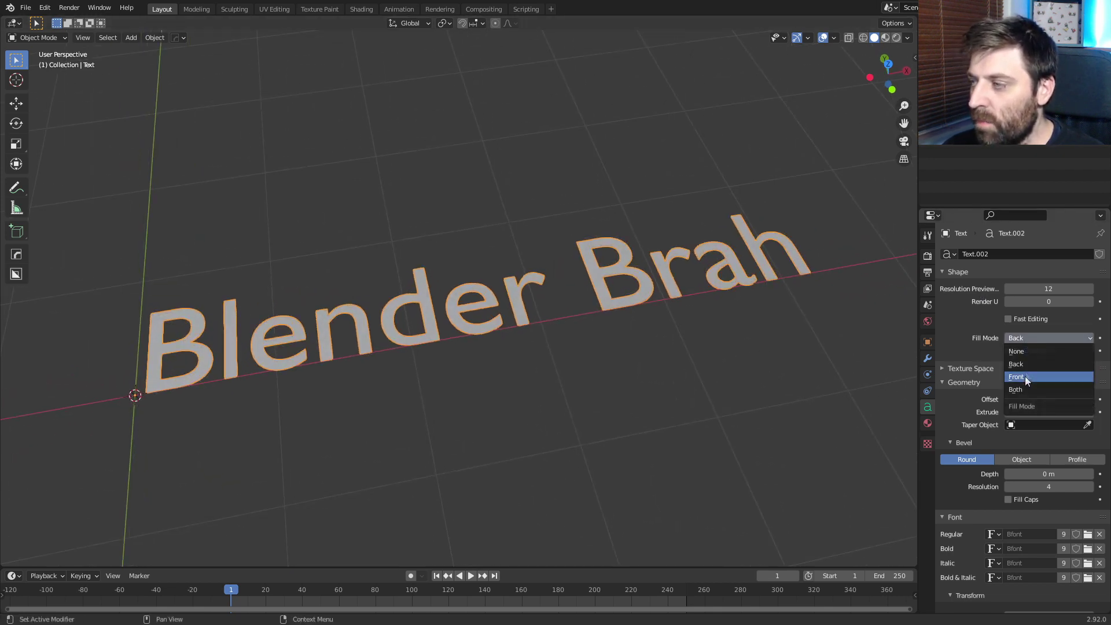
{"action": "left_click", "coordinate": [1025, 376]}
{"action": "left_click", "coordinate": [1026, 339]}
{"action": "left_click", "coordinate": [1024, 389]}
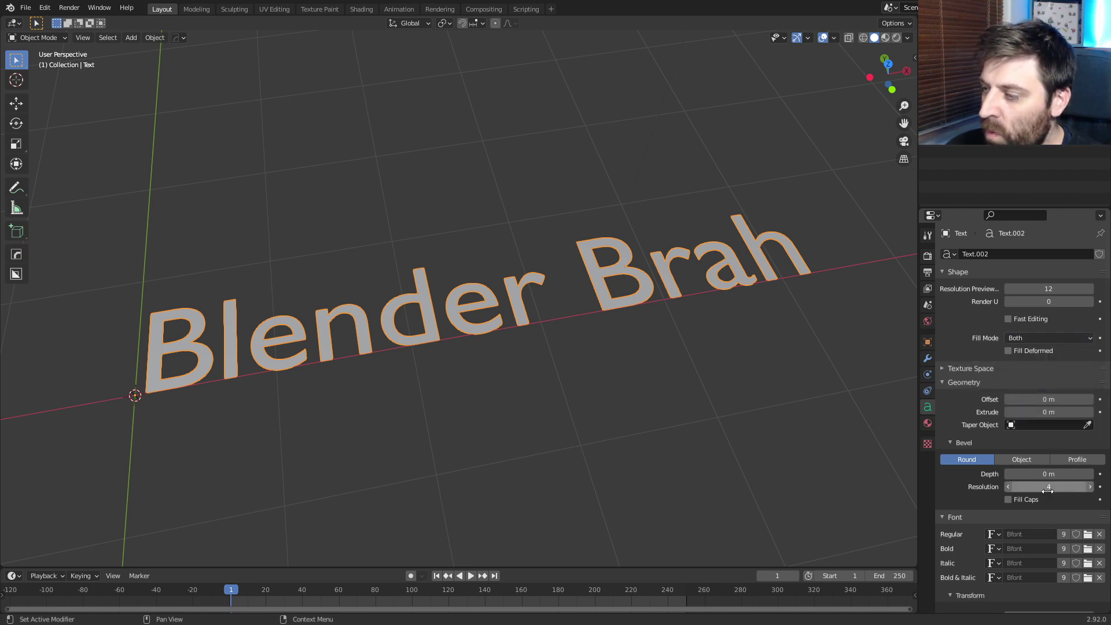
Extrude the text by 0.1 m
{"action": "left_click", "coordinate": [1051, 412]}
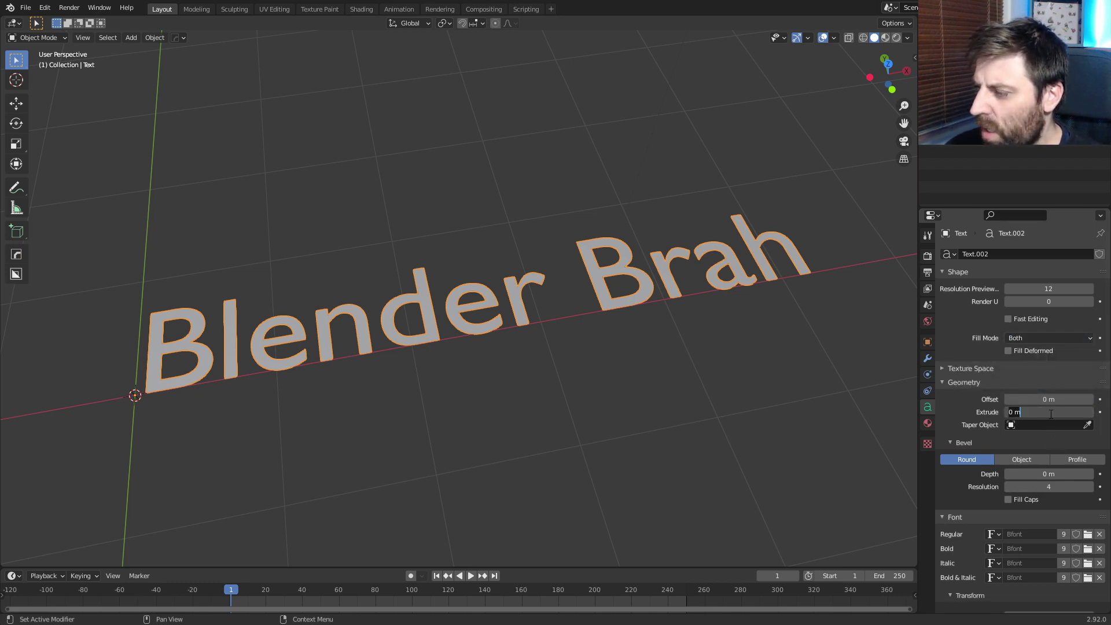
{"action": "type", "text": ".1"}
{"action": "key", "text": "Return"}
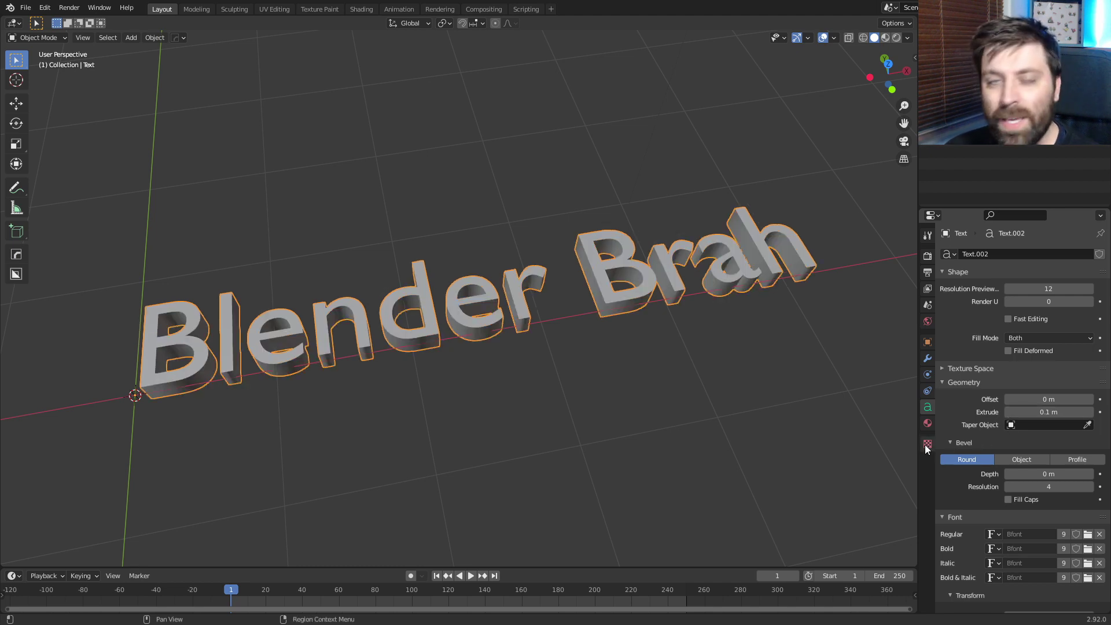
Try the Front fill mode on the extruded text and set it back to Both
{"action": "left_click", "coordinate": [1029, 339]}
{"action": "left_click", "coordinate": [1030, 379]}
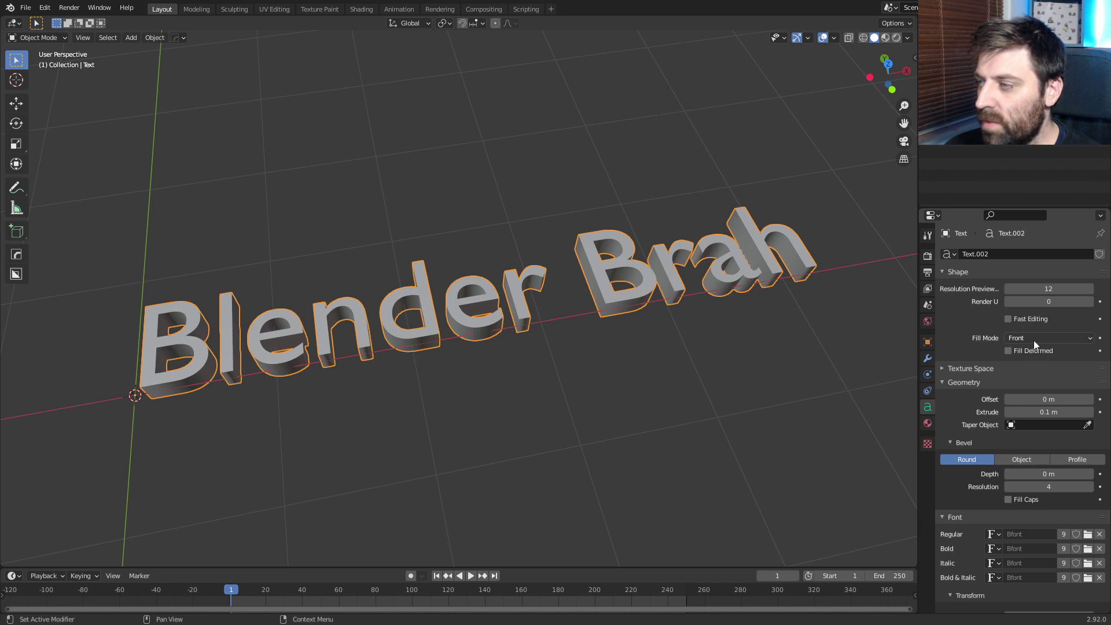
{"action": "left_click", "coordinate": [1033, 340]}
{"action": "left_click", "coordinate": [1036, 389]}
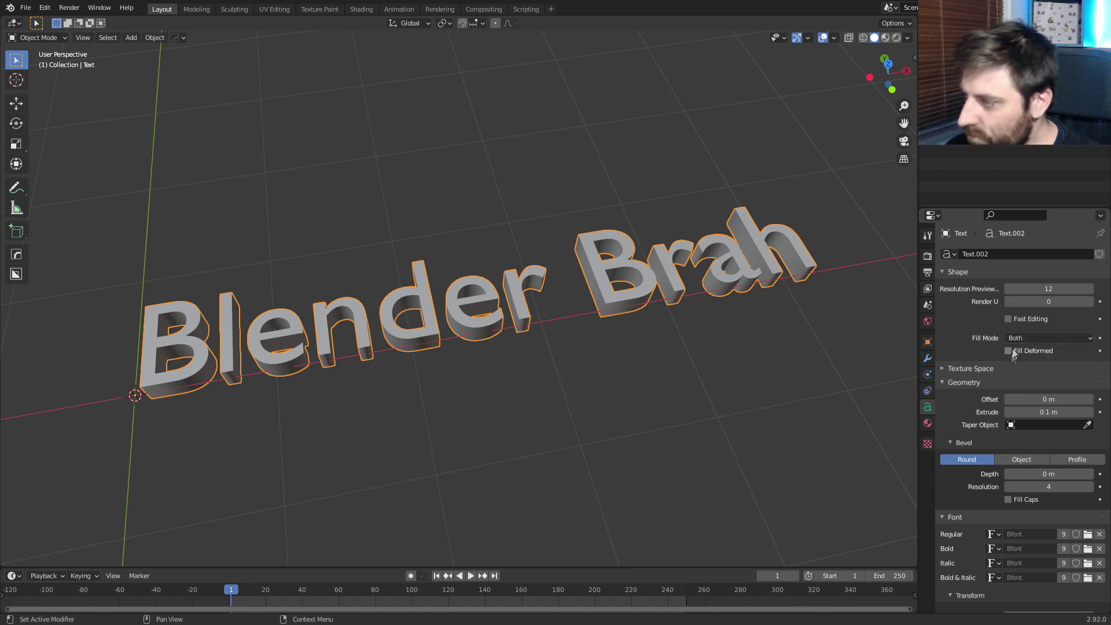
Enable Fill Deformed for the text and switch its fill mode to Back
{"action": "left_click", "coordinate": [1009, 350]}
{"action": "left_click", "coordinate": [1013, 339]}
{"action": "left_click", "coordinate": [1023, 368]}
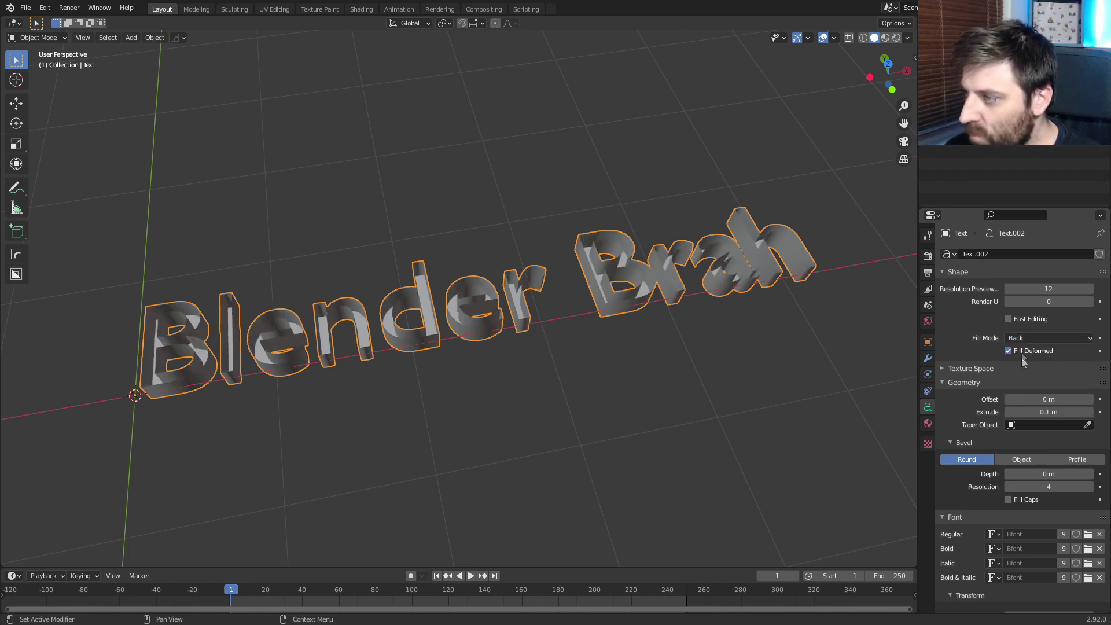
{"action": "scroll", "coordinate": [870, 380], "scroll_direction": "up", "scroll_amount": 1}
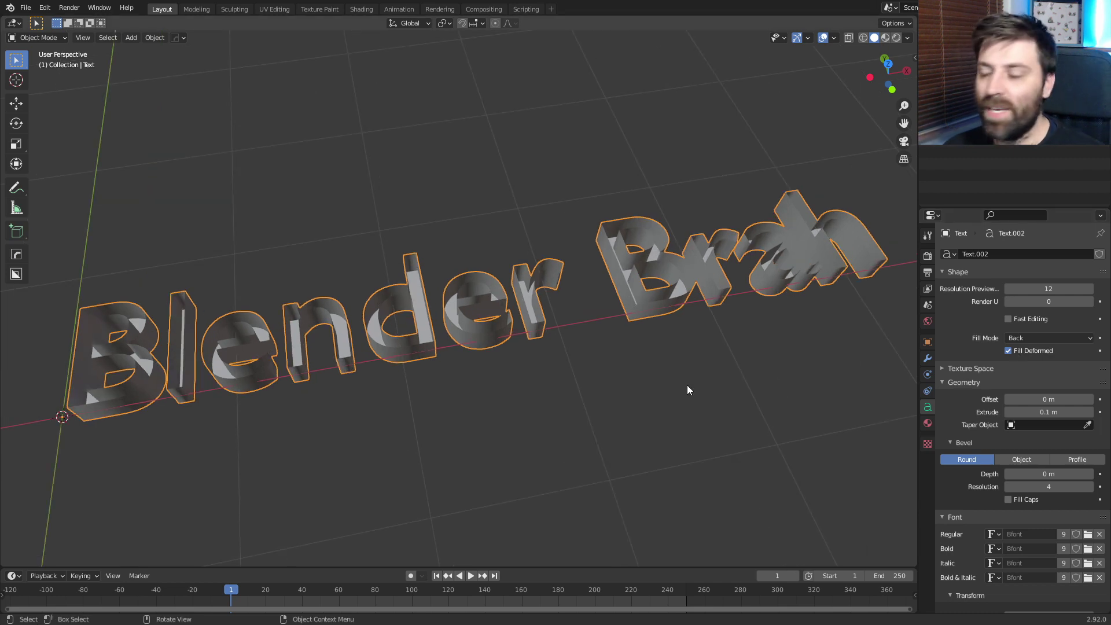
Preview the extruded text with fill mode None and set the fill mode to Both
{"action": "left_click", "coordinate": [1023, 338]}
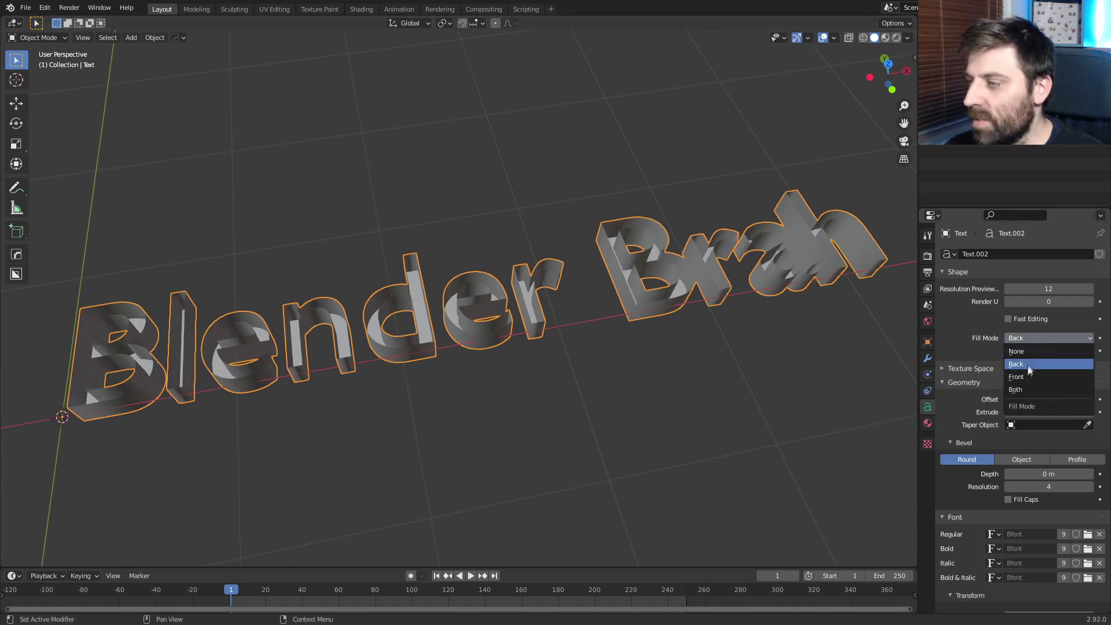
{"action": "left_click", "coordinate": [1024, 352]}
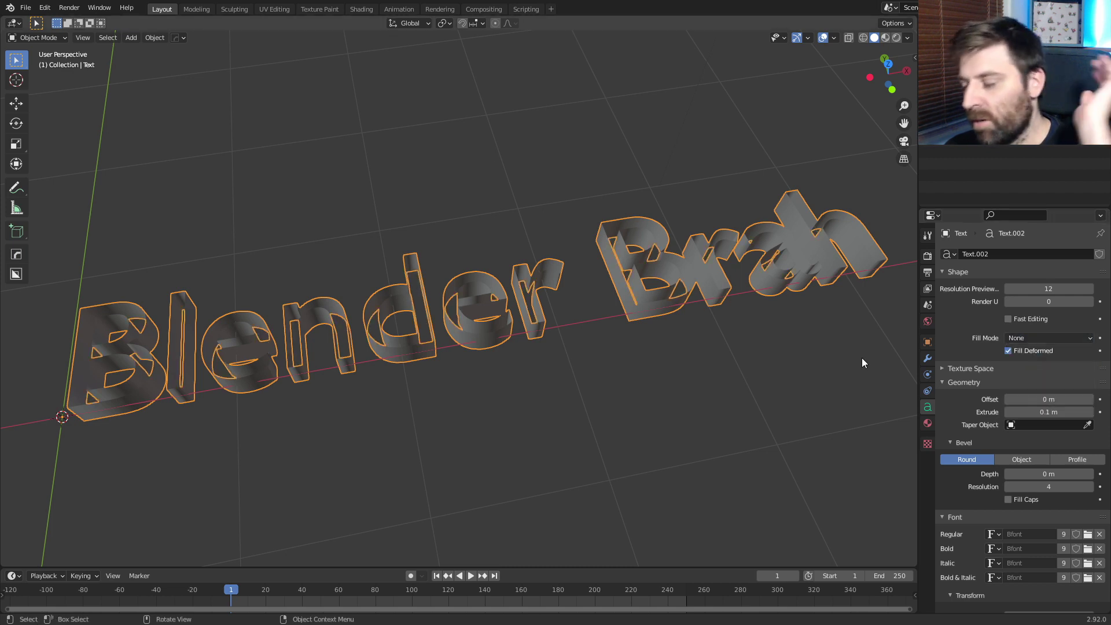
{"action": "key", "text": "ctrl+z"}
{"action": "left_click", "coordinate": [1043, 338]}
{"action": "left_click", "coordinate": [1035, 352]}
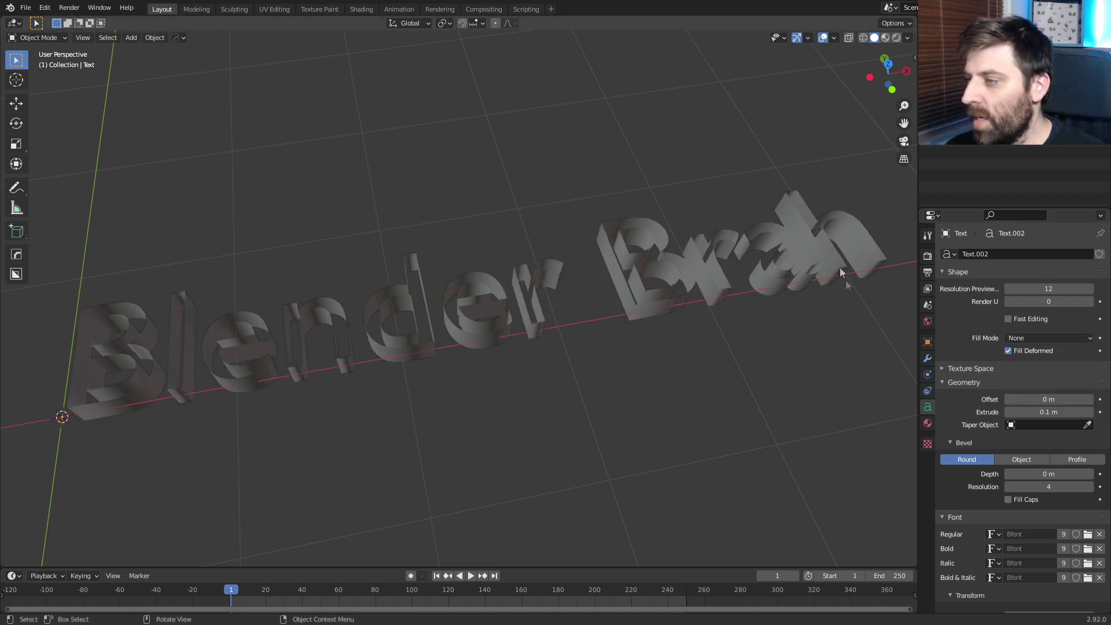
{"action": "left_click", "coordinate": [1007, 339]}
{"action": "left_click", "coordinate": [1043, 388]}
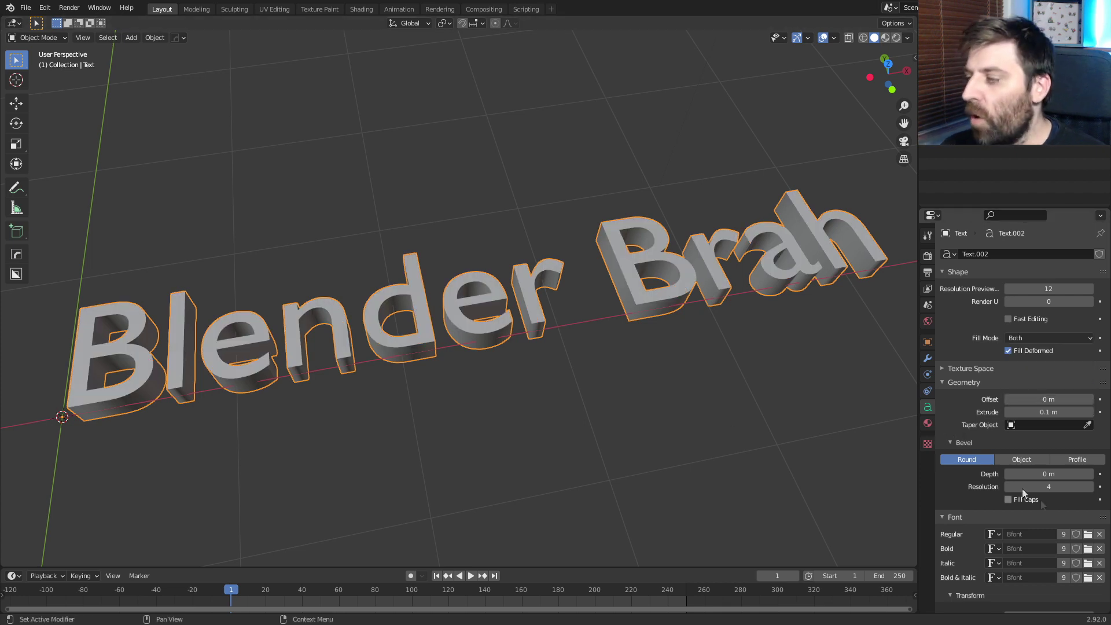
Switch the text's bevel type to Profile and bulge the profile curve outward with one control point
{"action": "scroll", "coordinate": [1040, 444], "scroll_direction": "down", "scroll_amount": 1}
{"action": "scroll", "coordinate": [1041, 445], "scroll_direction": "down", "scroll_amount": 1}
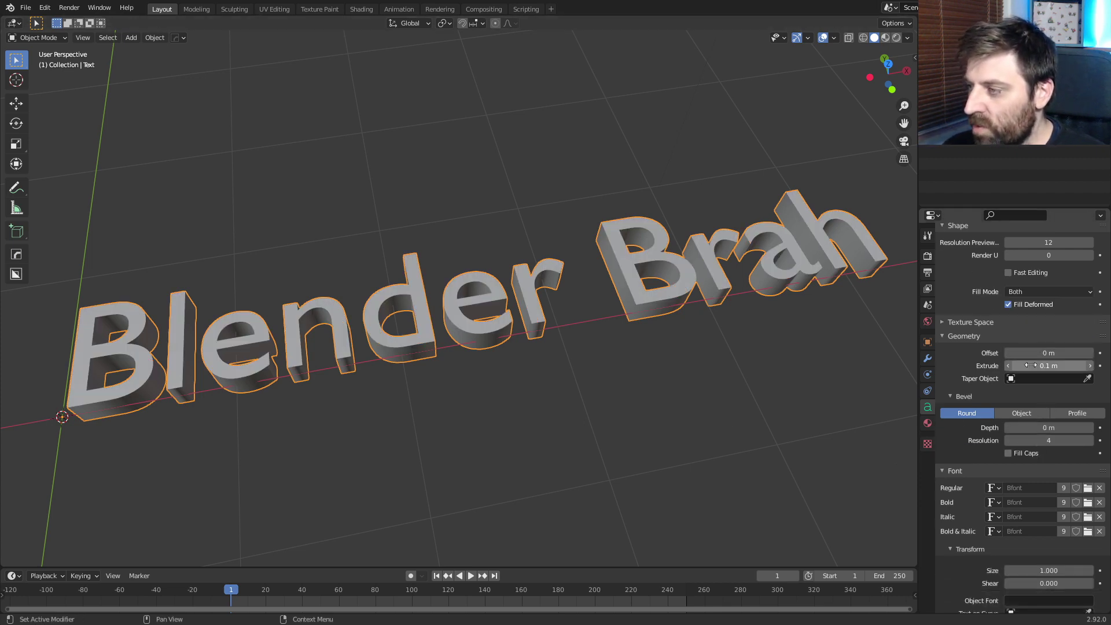
{"action": "scroll", "coordinate": [1043, 434], "scroll_direction": "down", "scroll_amount": 1}
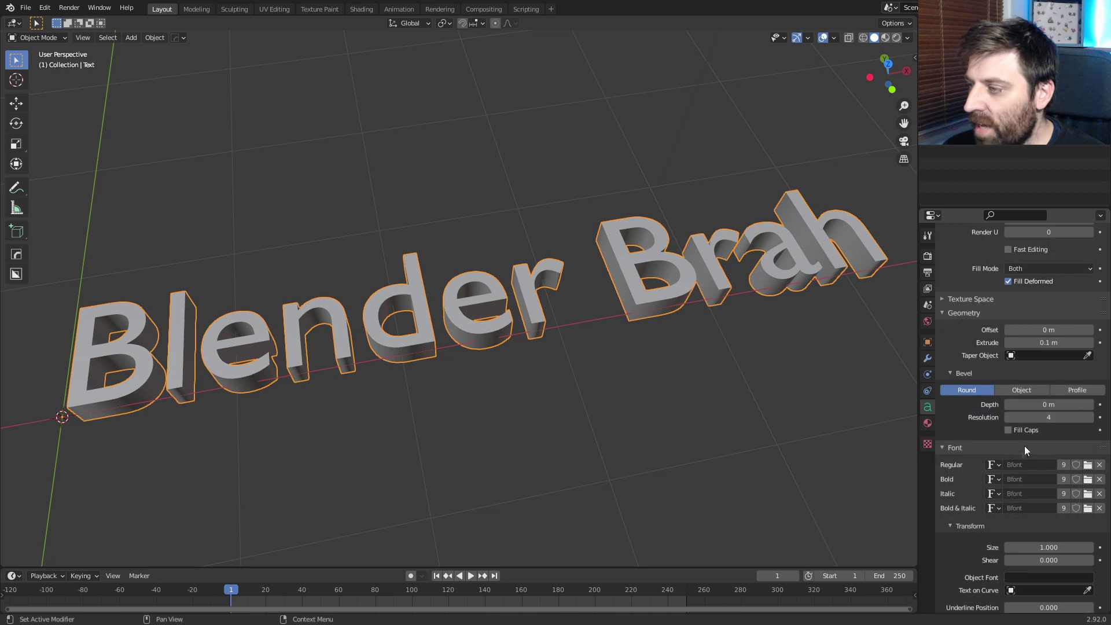
{"action": "left_click", "coordinate": [1046, 417]}
{"action": "key", "text": "Return"}
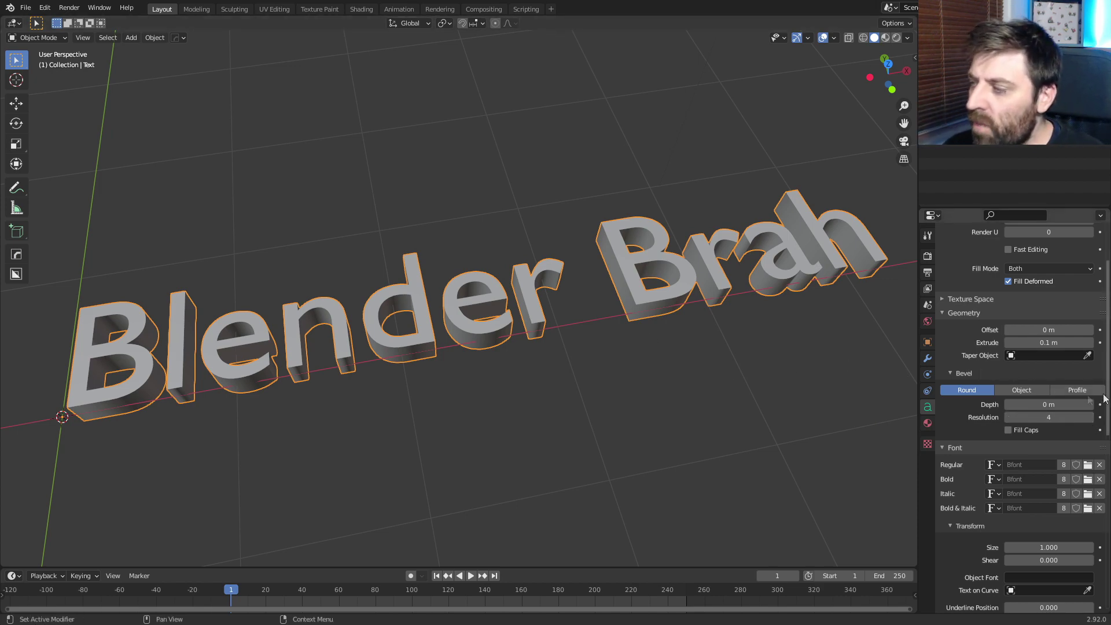
{"action": "left_click", "coordinate": [1077, 390]}
{"action": "middle_click_drag", "start_coordinate": [770, 347], "coordinate": [561, 426]}
{"action": "scroll", "coordinate": [565, 417], "scroll_direction": "up", "scroll_amount": 6}
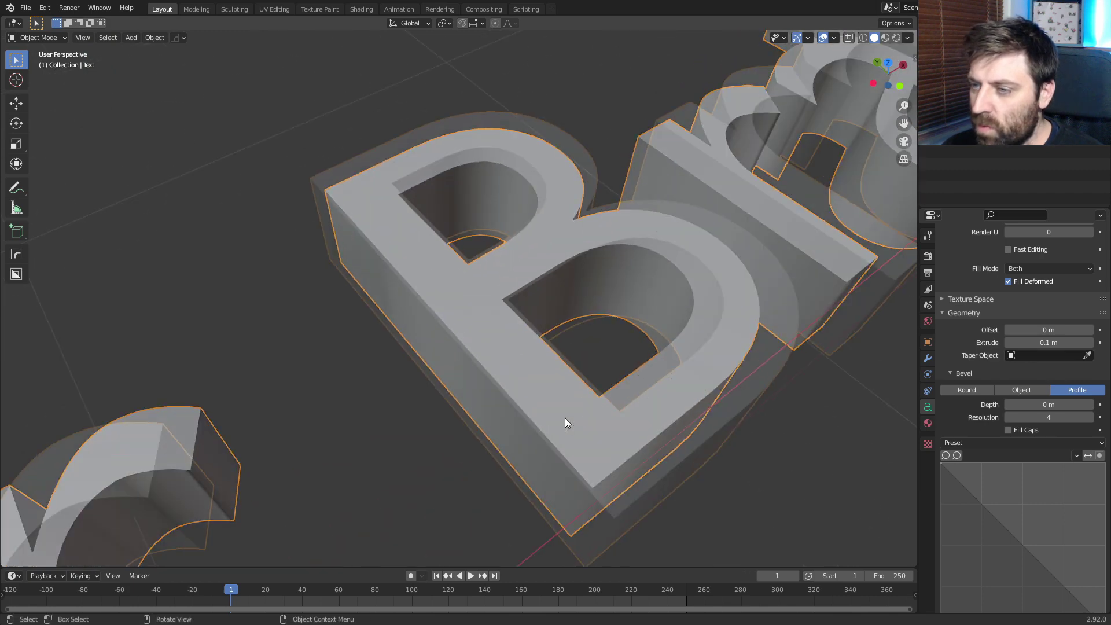
{"action": "scroll", "coordinate": [710, 486], "scroll_direction": "up", "scroll_amount": 3}
{"action": "scroll", "coordinate": [728, 454], "scroll_direction": "up", "scroll_amount": 2}
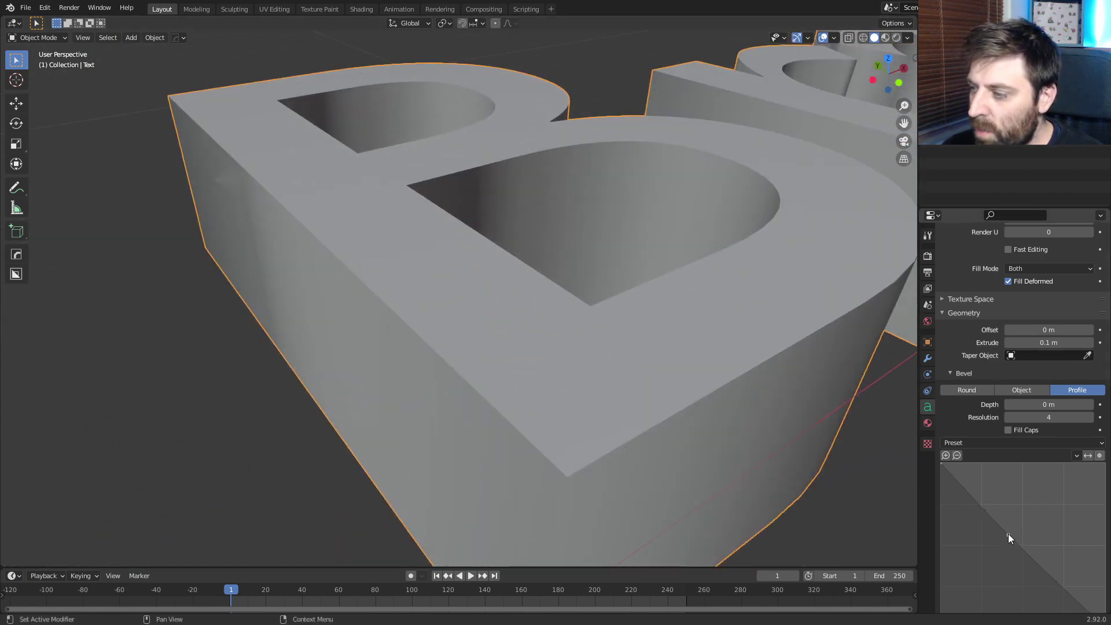
{"action": "left_click_drag", "start_coordinate": [1008, 532], "coordinate": [1056, 494]}
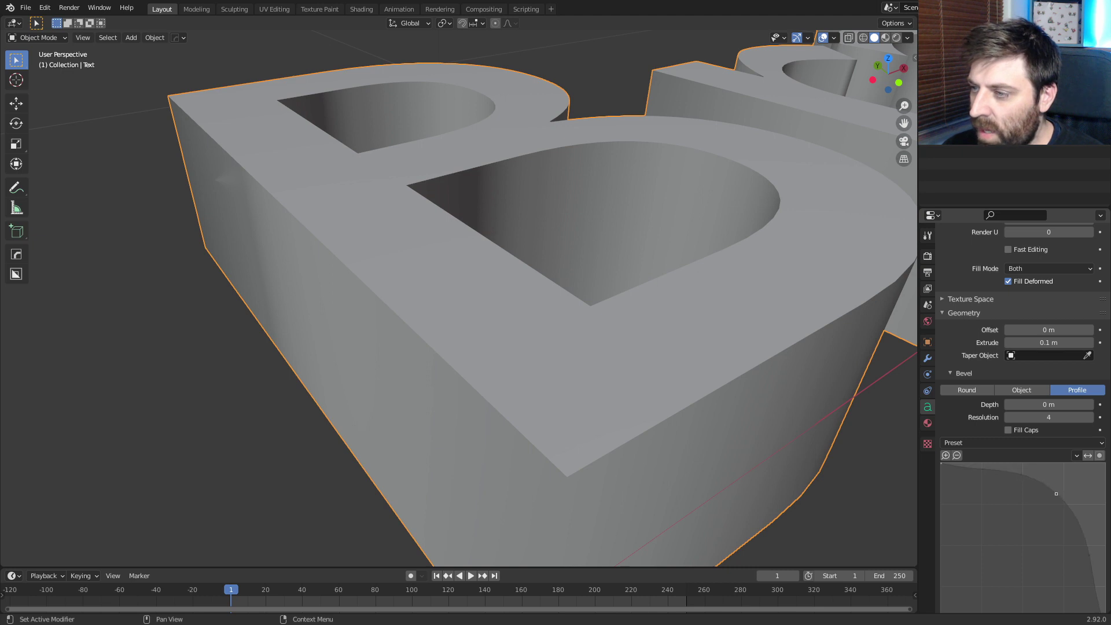
Set the text's bevel depth to 0.01 m
{"action": "middle_click_drag", "start_coordinate": [915, 440], "coordinate": [887, 436], "text": "shift"}
{"action": "left_click_drag", "start_coordinate": [1036, 404], "coordinate": [1042, 404]}
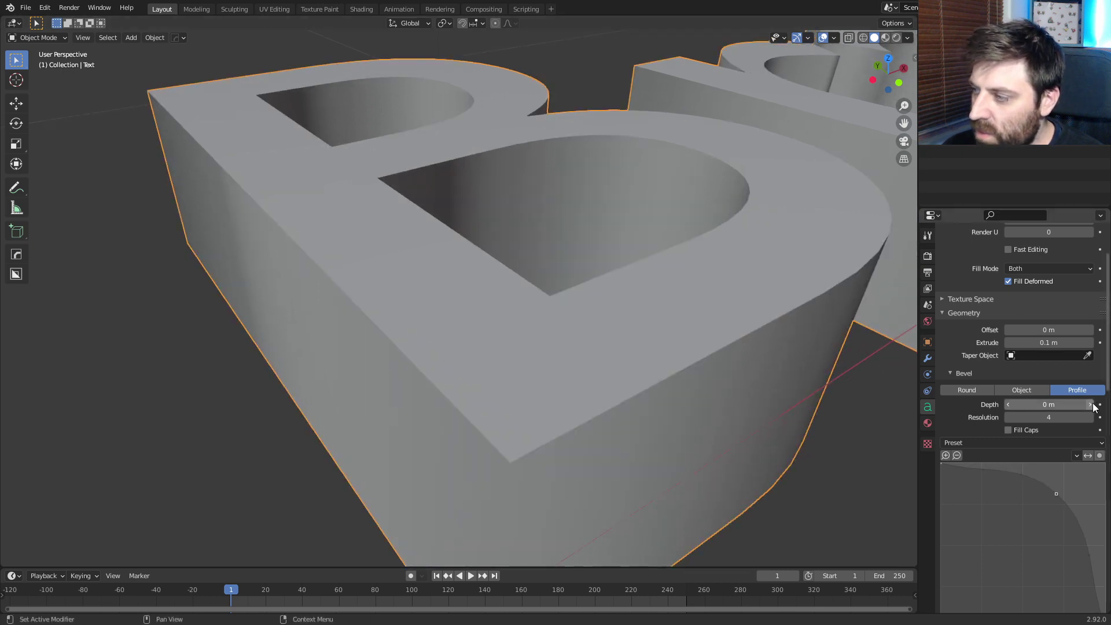
{"action": "middle_click_drag", "start_coordinate": [708, 442], "coordinate": [707, 439], "text": "shift"}
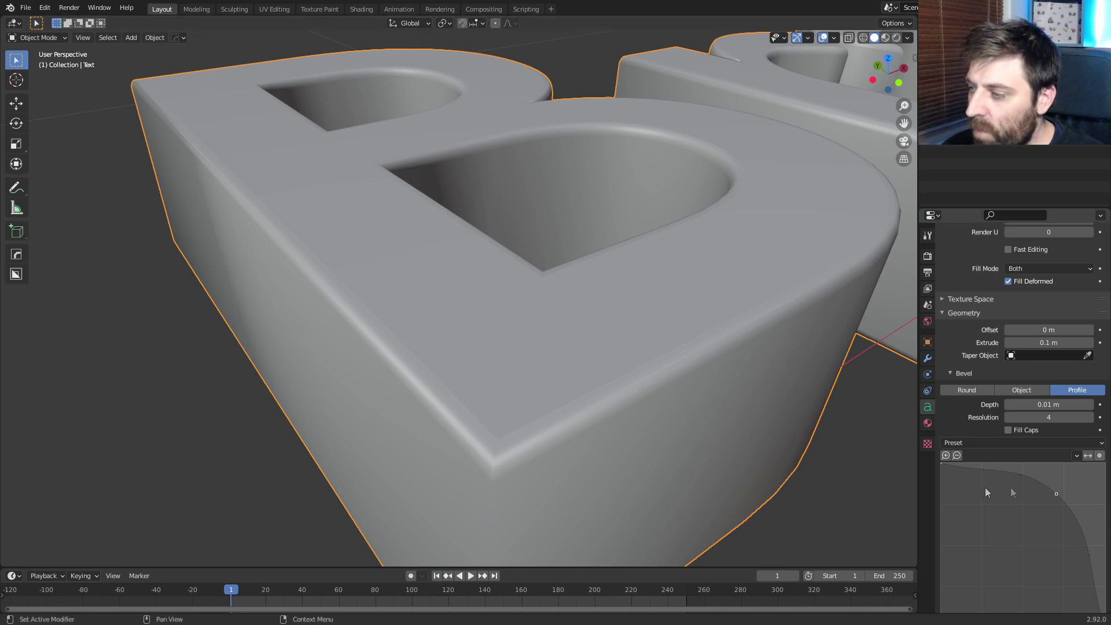
Add two inward dips to the bevel profile curve, inspect the letter edge, and return the bevel type to Round
{"action": "left_click_drag", "start_coordinate": [991, 472], "coordinate": [981, 516]}
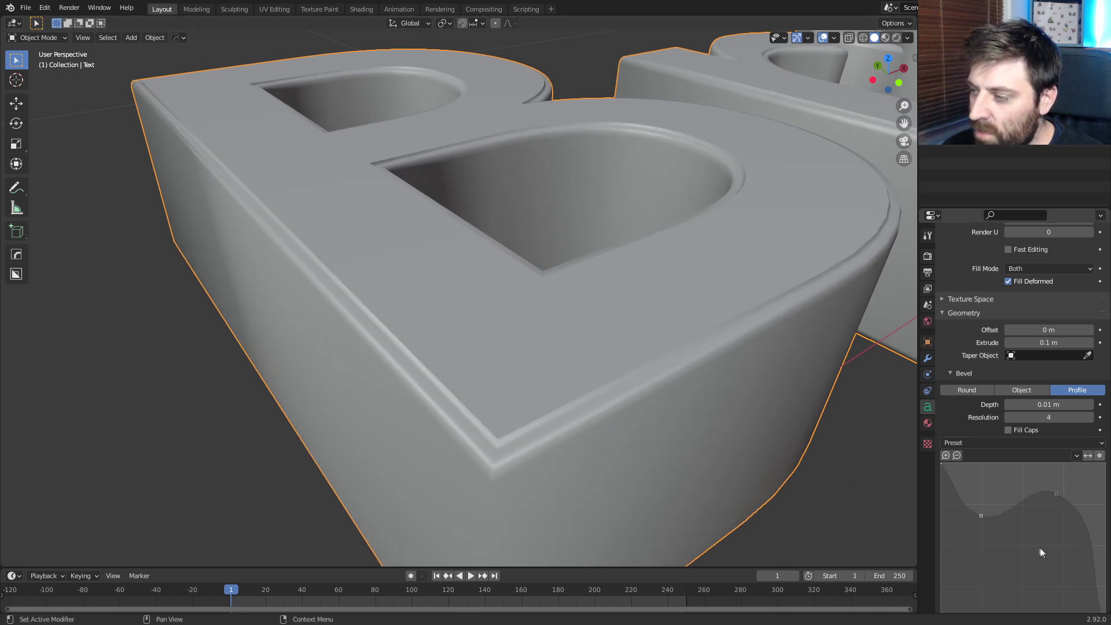
{"action": "left_click_drag", "start_coordinate": [1092, 561], "coordinate": [1029, 565]}
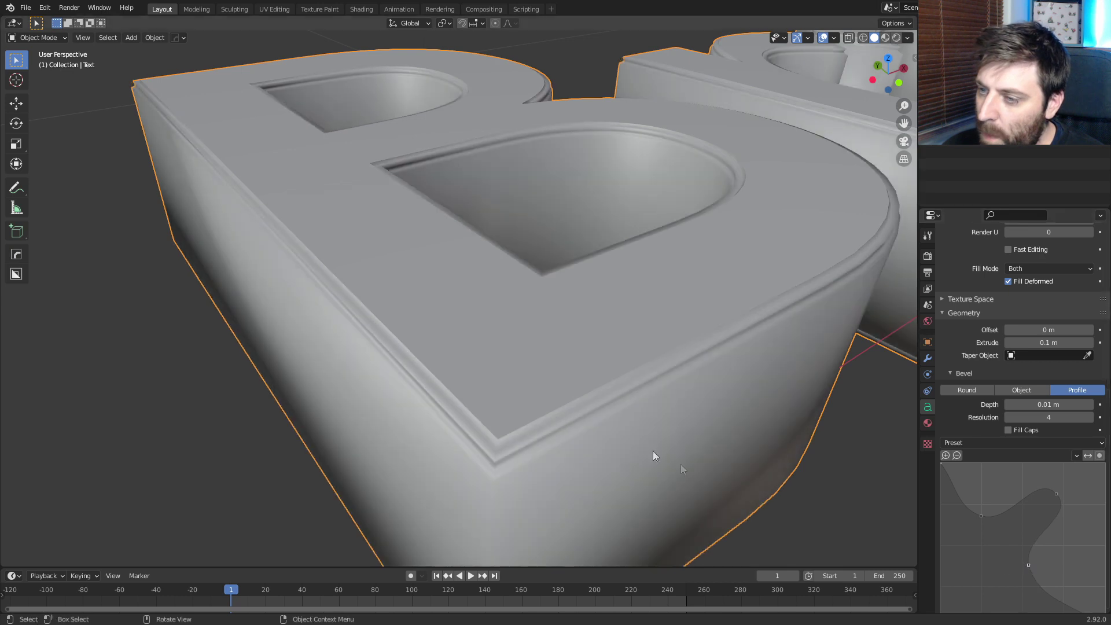
{"action": "middle_click_drag", "start_coordinate": [653, 450], "coordinate": [361, 258]}
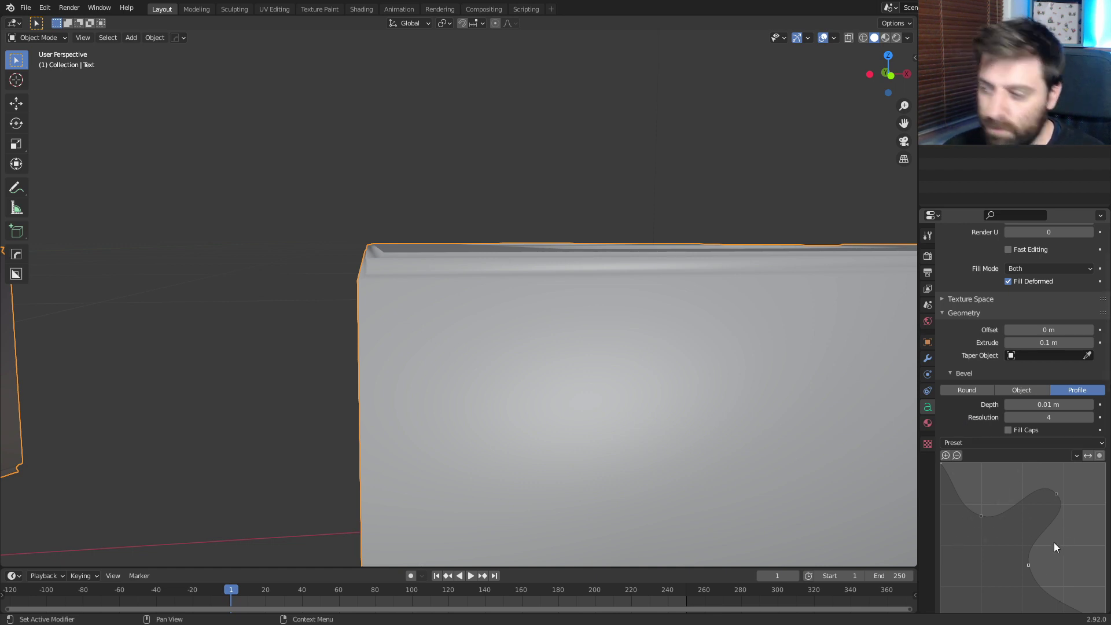
{"action": "left_click", "coordinate": [965, 389]}
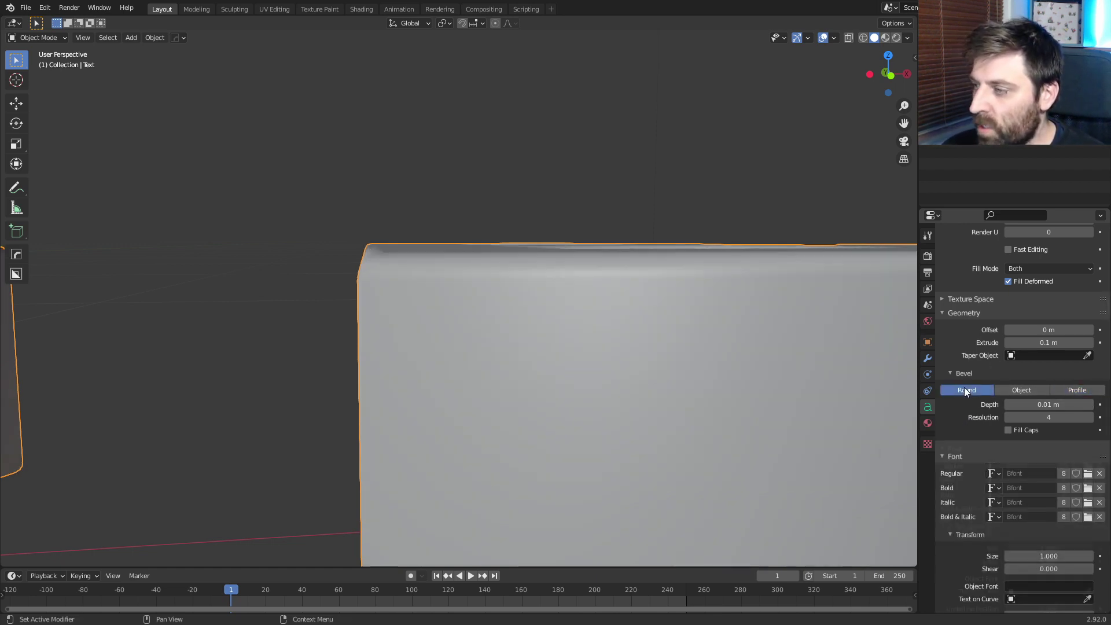
Reset the text's round bevel depth to 0 m
{"action": "scroll", "coordinate": [630, 363], "scroll_direction": "down", "scroll_amount": 3}
{"action": "middle_click_drag", "start_coordinate": [630, 363], "coordinate": [682, 382]}
{"action": "left_click_drag", "start_coordinate": [1048, 404], "coordinate": [1033, 403]}
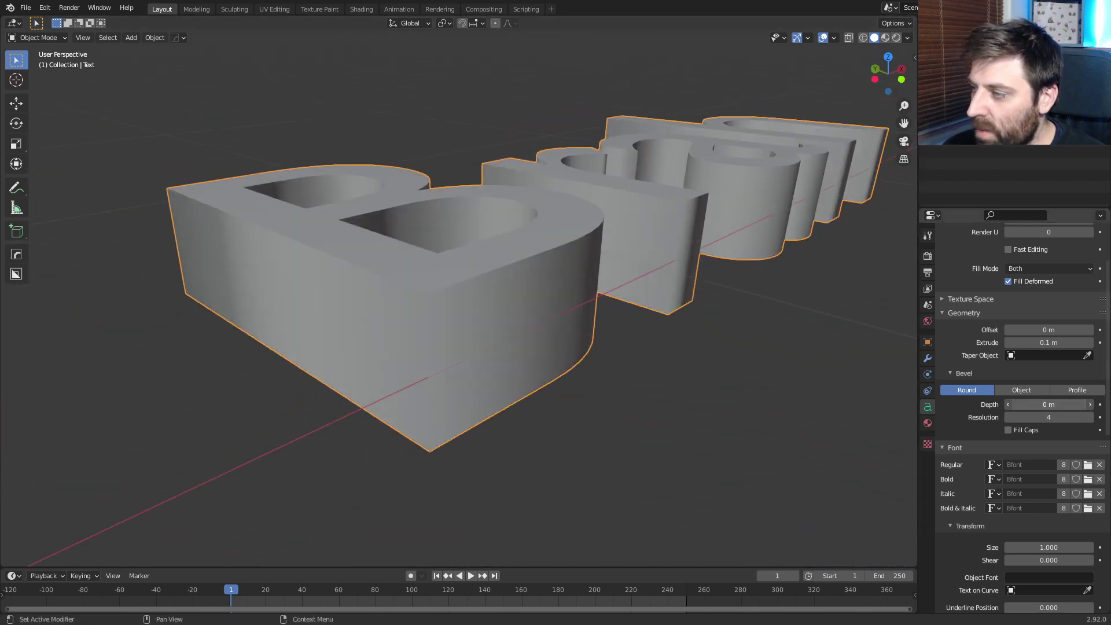
Load BELL.TTF from the Windows Fonts folder as the text's regular font and view the whole text
{"action": "scroll", "coordinate": [995, 494], "scroll_direction": "down", "scroll_amount": 3}
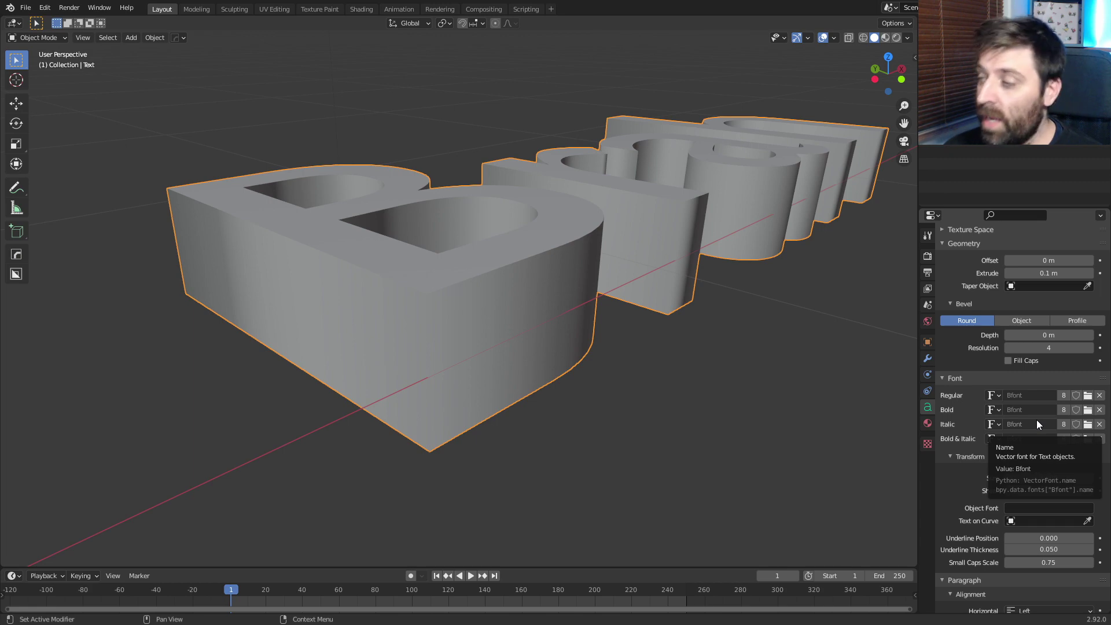
{"action": "left_click", "coordinate": [1086, 397]}
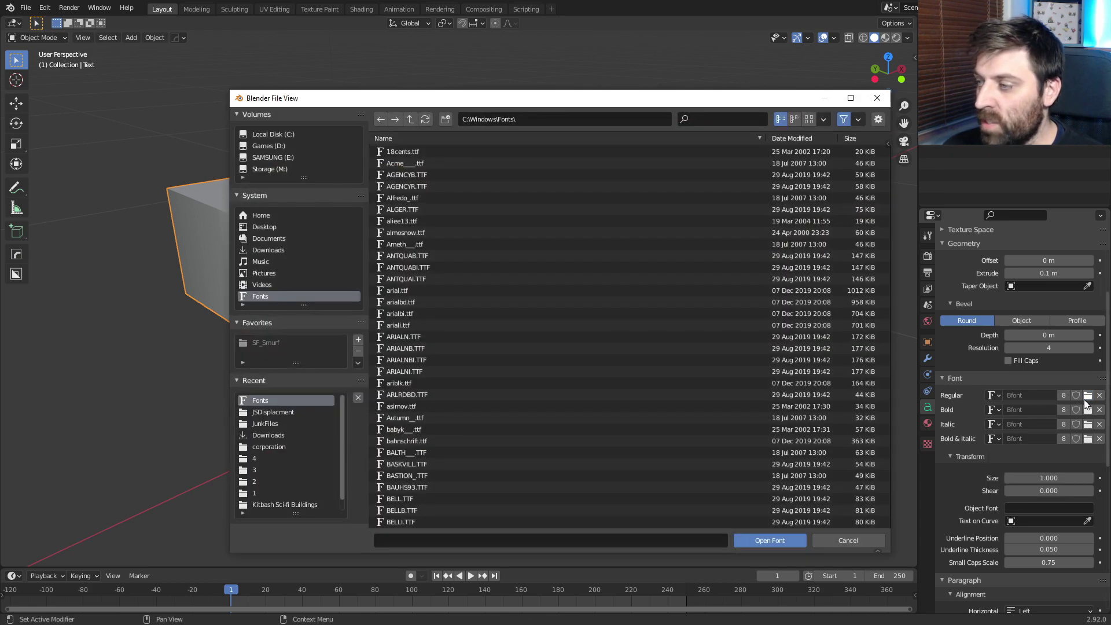
{"action": "double_click", "coordinate": [410, 498]}
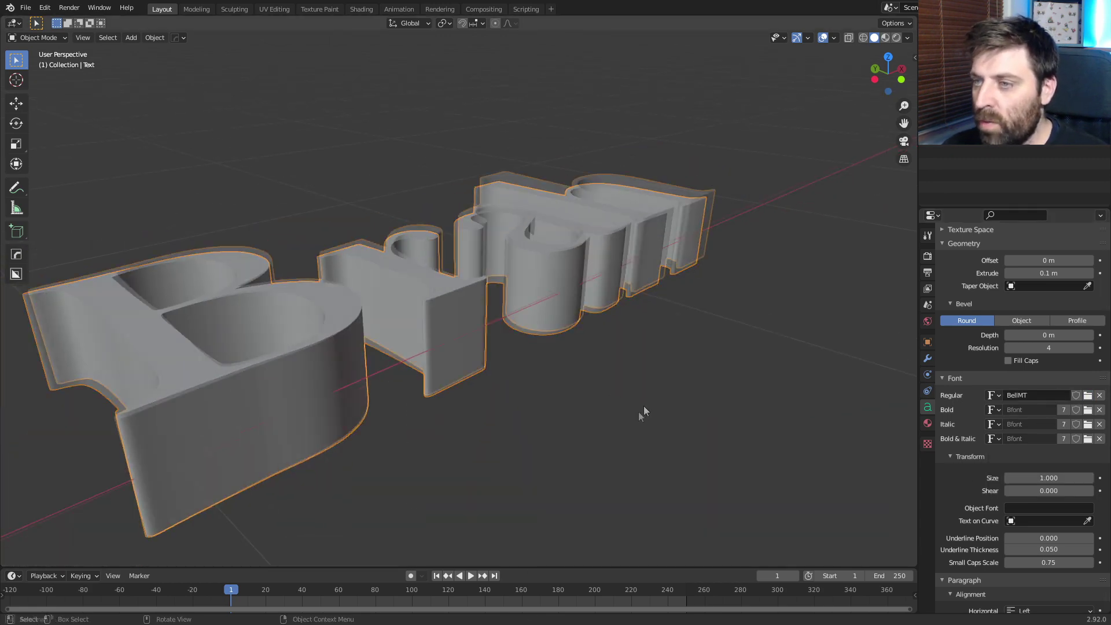
{"action": "middle_click_drag", "start_coordinate": [643, 405], "coordinate": [665, 379]}
{"action": "scroll", "coordinate": [666, 378], "scroll_direction": "down", "scroll_amount": 2}
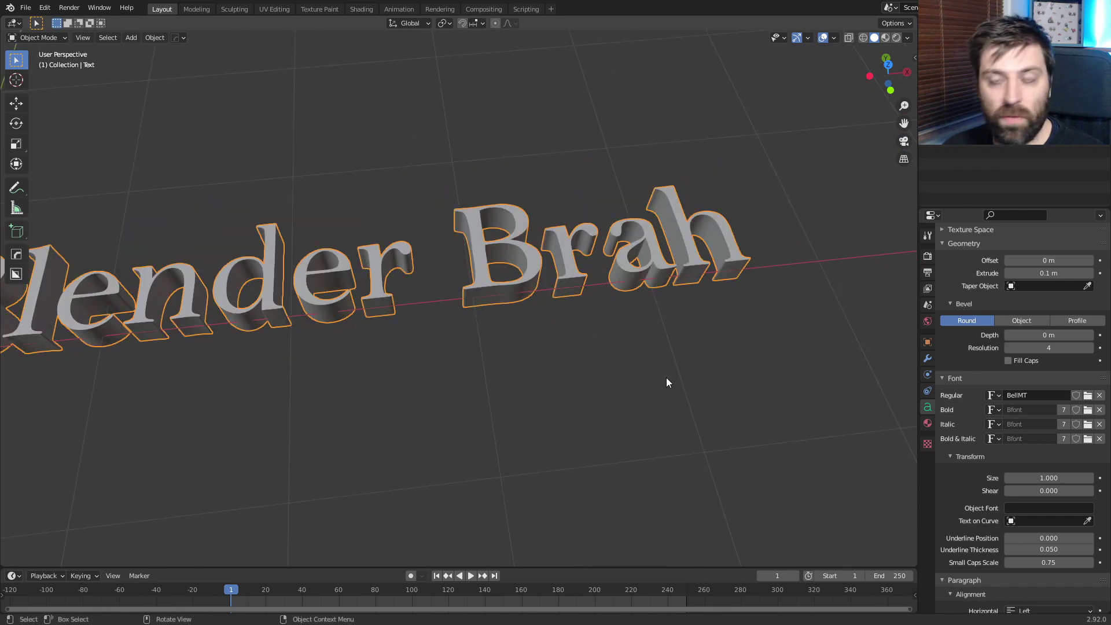
{"action": "scroll", "coordinate": [666, 379], "scroll_direction": "down", "scroll_amount": 2}
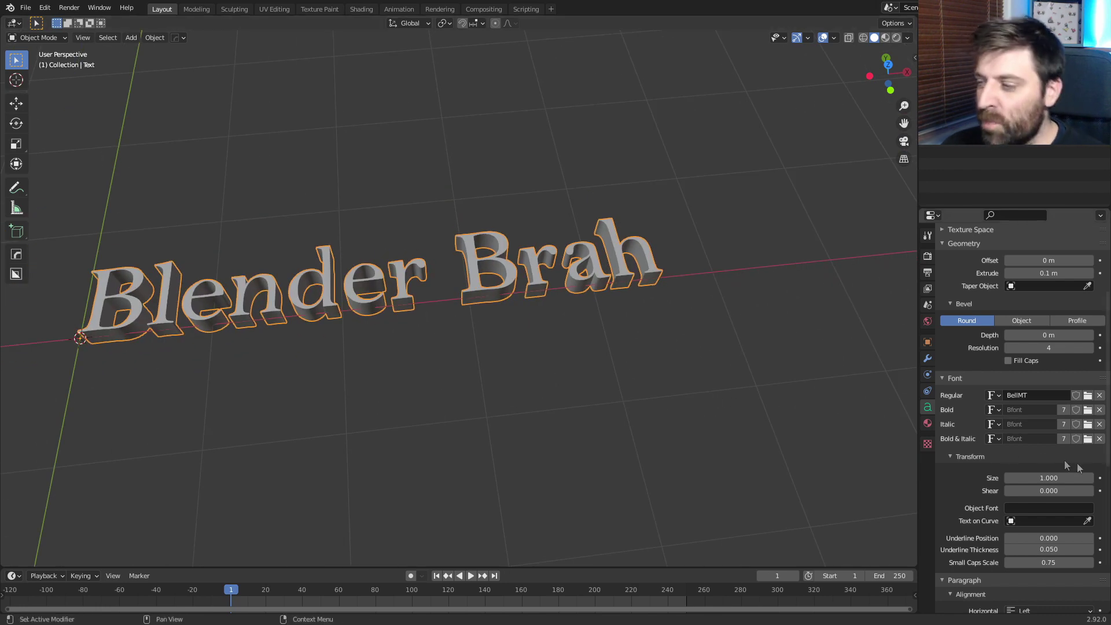
Add a Bezier curve at the origin of the "Blender Brah" text
{"action": "scroll", "coordinate": [1073, 512], "scroll_direction": "down", "scroll_amount": 1}
{"action": "scroll", "coordinate": [1073, 511], "scroll_direction": "down", "scroll_amount": 4}
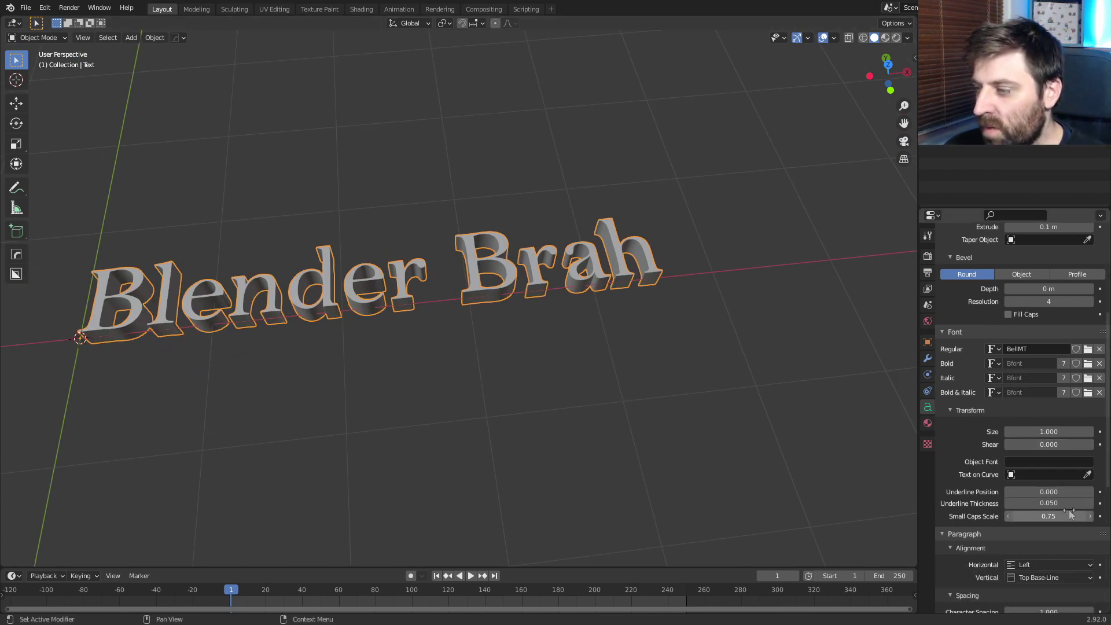
{"action": "middle_click_drag", "start_coordinate": [350, 353], "coordinate": [538, 341], "text": "shift"}
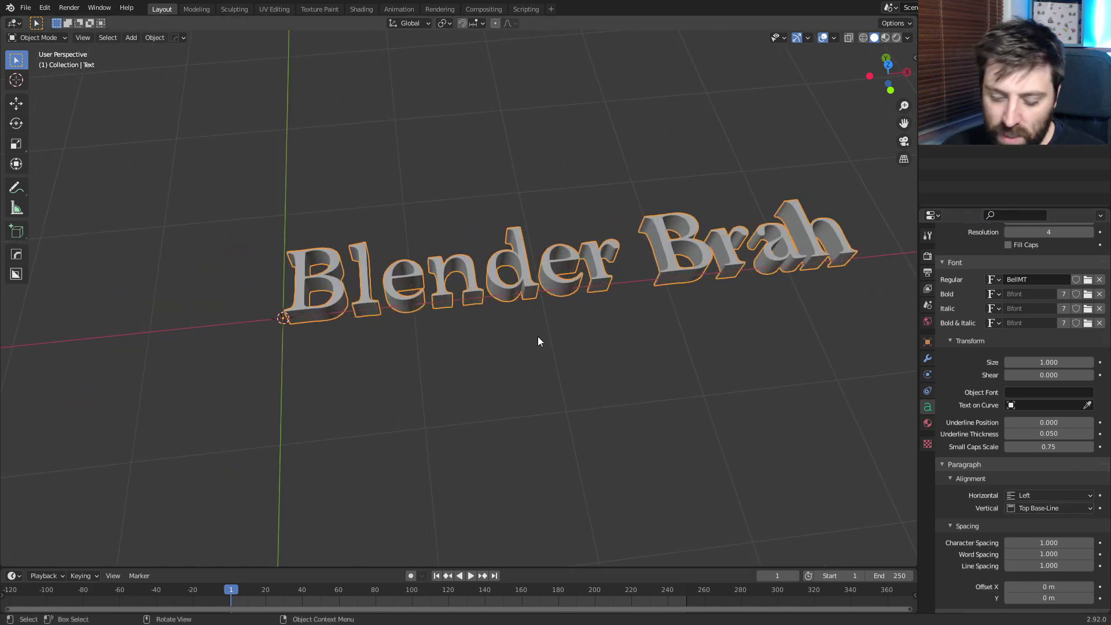
{"action": "key", "text": "shift+a"}
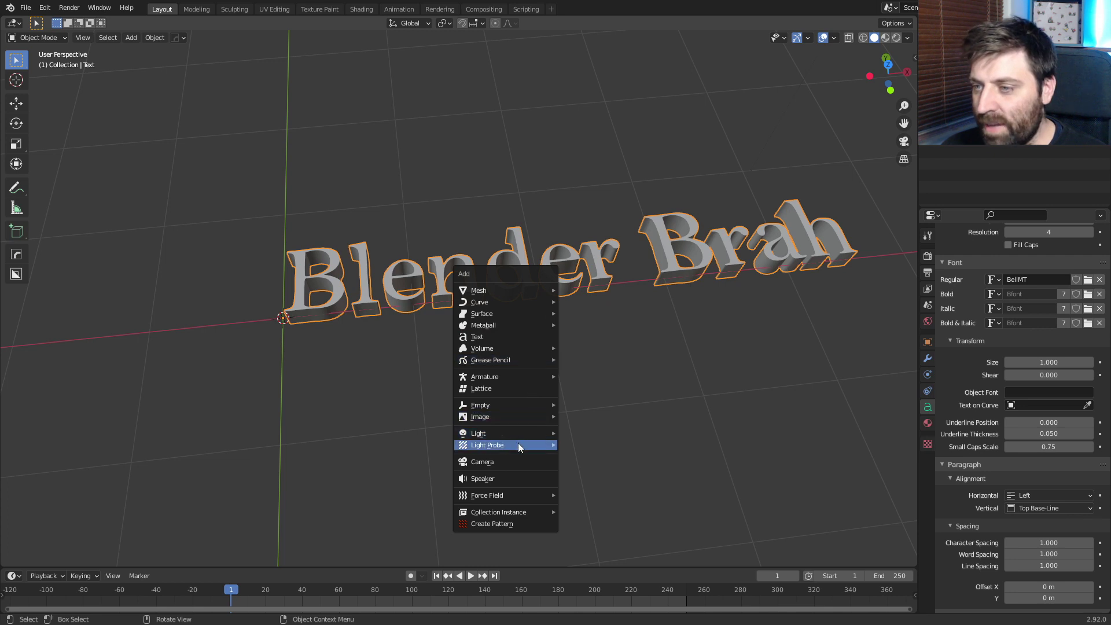
{"action": "mouse_move", "coordinate": [512, 304]}
{"action": "left_click", "coordinate": [569, 301]}
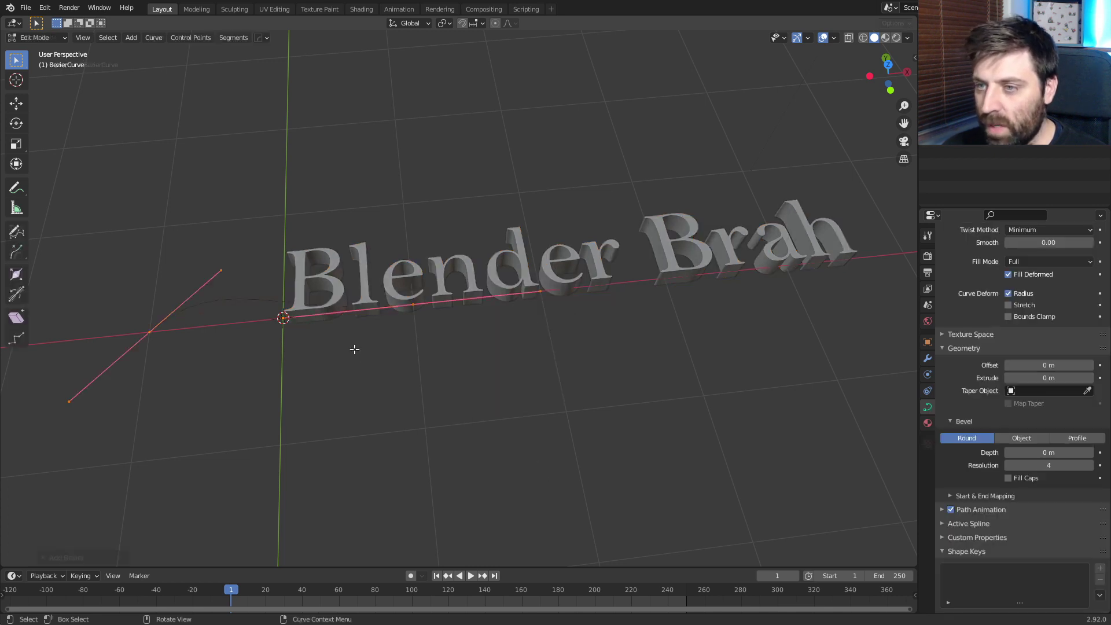
Extrude a new point from the Bezier curve's far end, rotate its handles to form a hook-shaped bend, and return to Object Mode
{"action": "left_click", "coordinate": [434, 299]}
{"action": "key", "text": "g"}
{"action": "left_click", "coordinate": [620, 457]}
{"action": "key", "text": "r"}
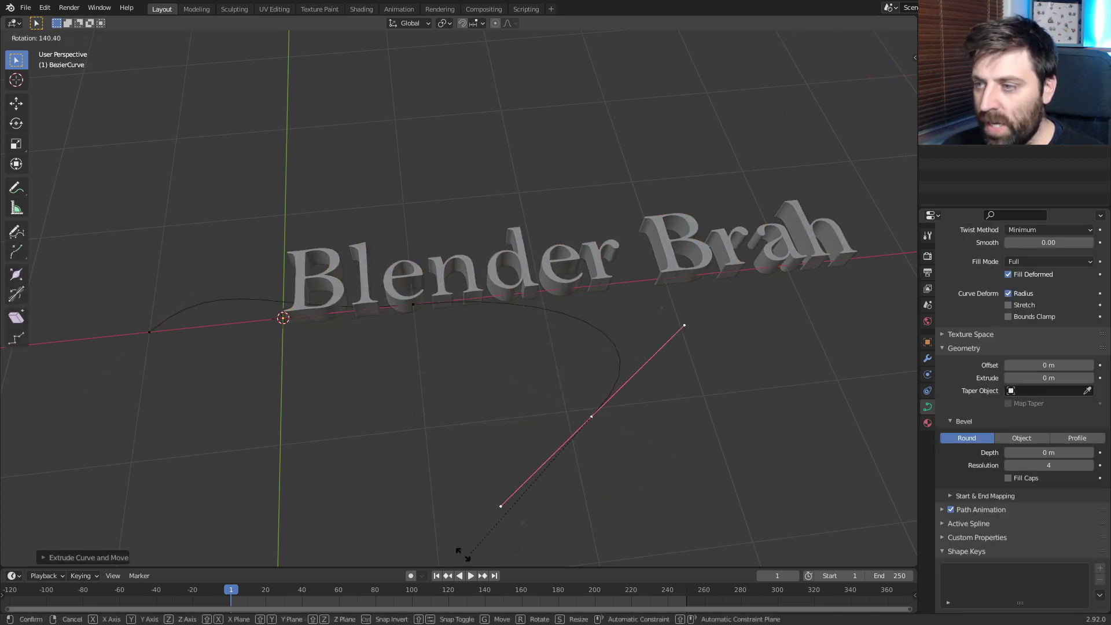
{"action": "left_click", "coordinate": [416, 548]}
{"action": "key", "text": "Tab"}
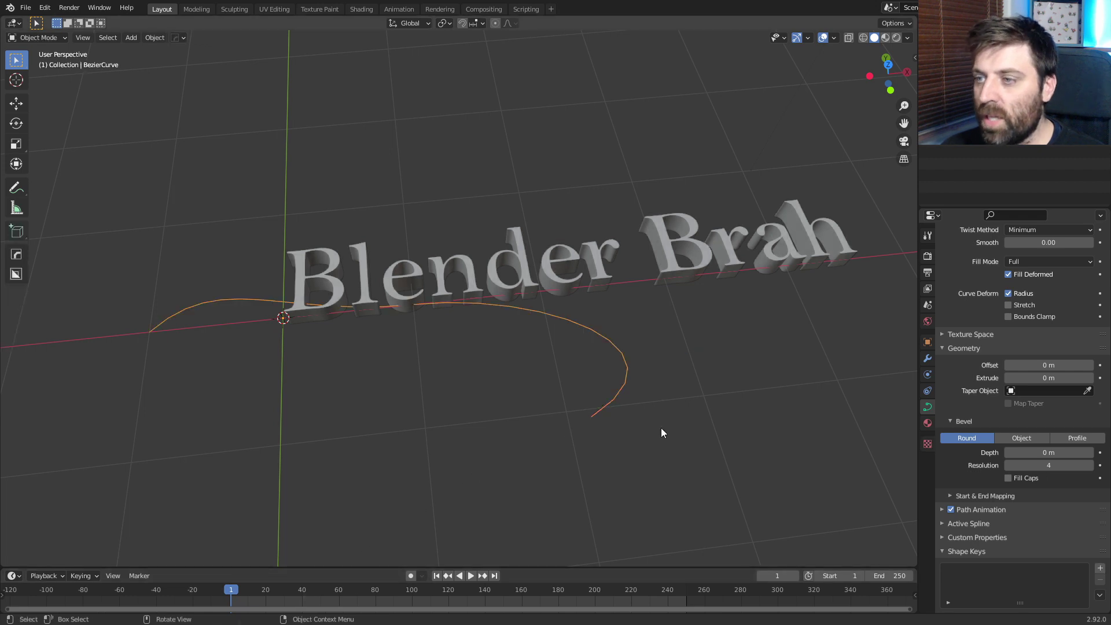
Add a Curve modifier to the text with BezierCurve as its curve object and inspect the bent letters
{"action": "left_click", "coordinate": [580, 265]}
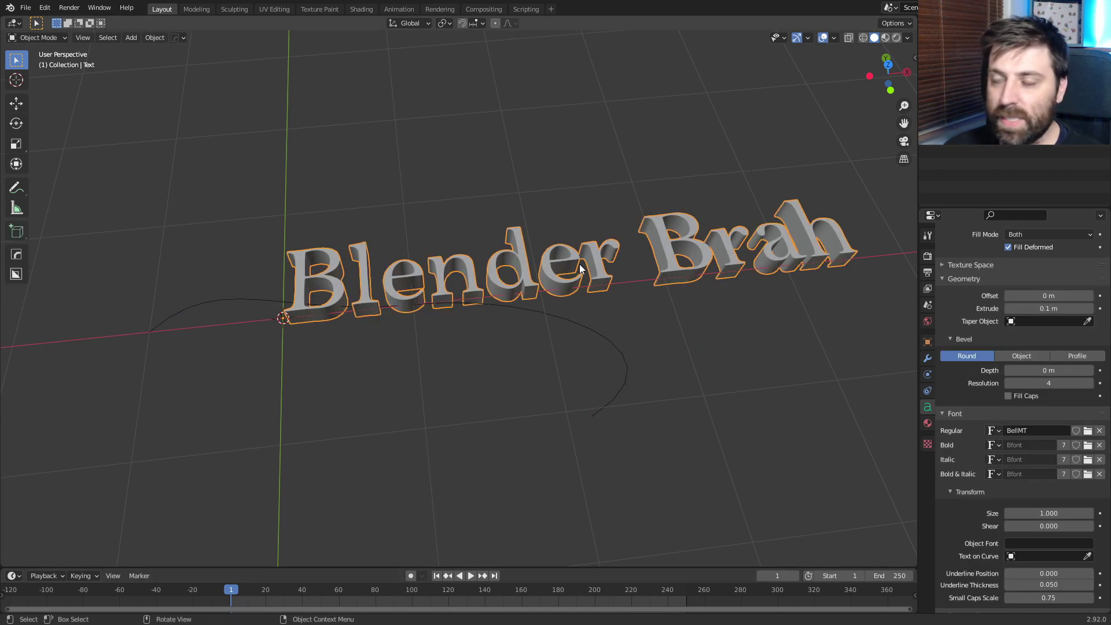
{"action": "left_click", "coordinate": [929, 359]}
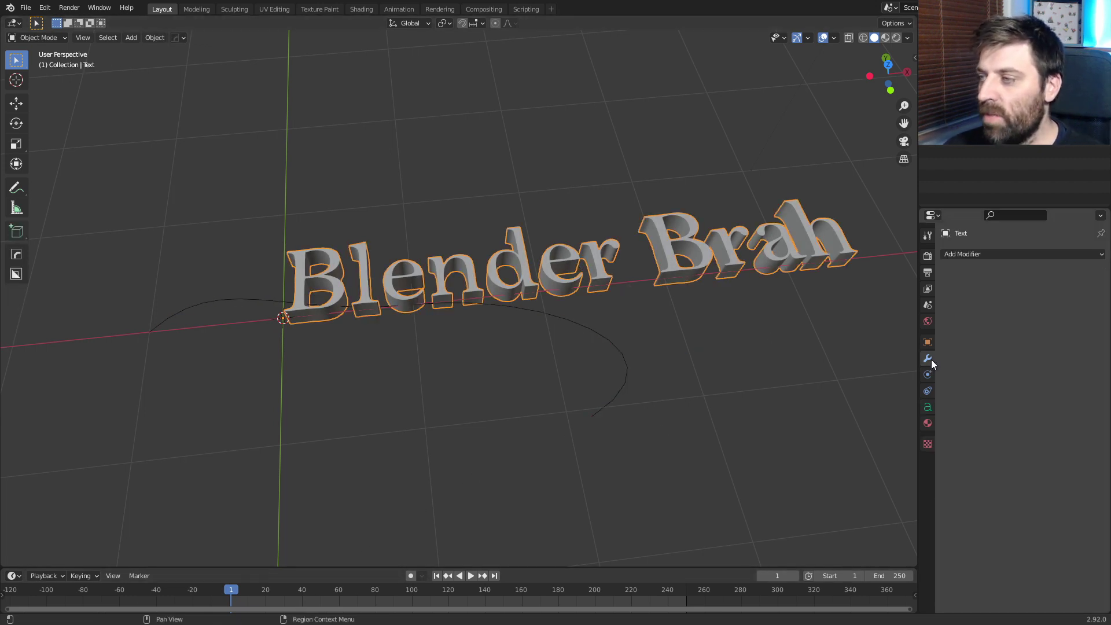
{"action": "left_click", "coordinate": [965, 254]}
{"action": "left_click", "coordinate": [998, 311]}
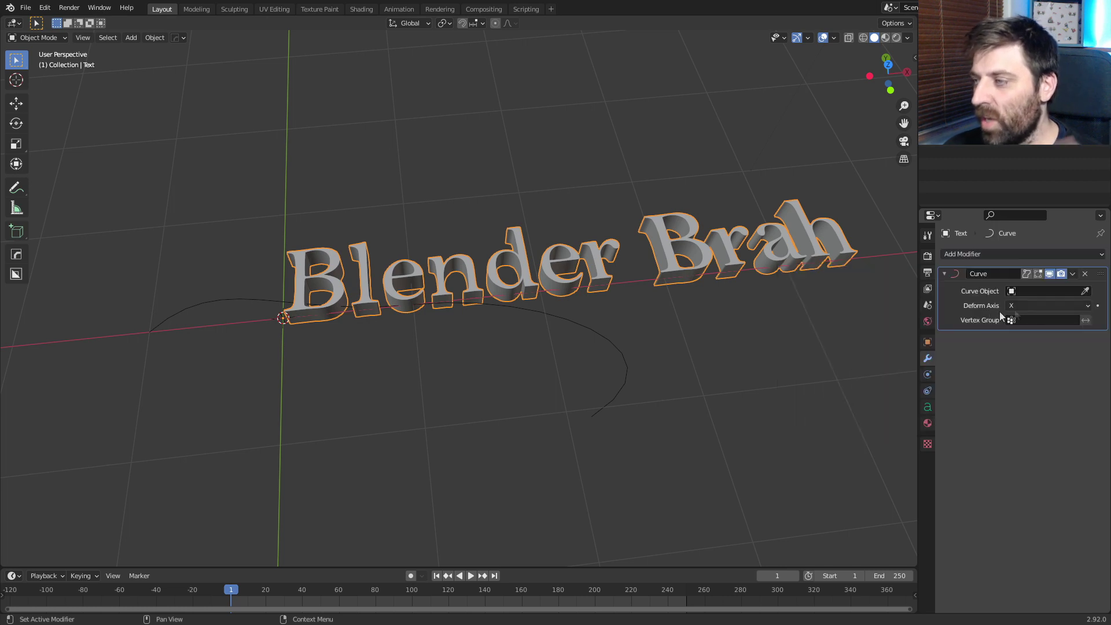
{"action": "left_click", "coordinate": [1085, 291]}
{"action": "left_click", "coordinate": [631, 365]}
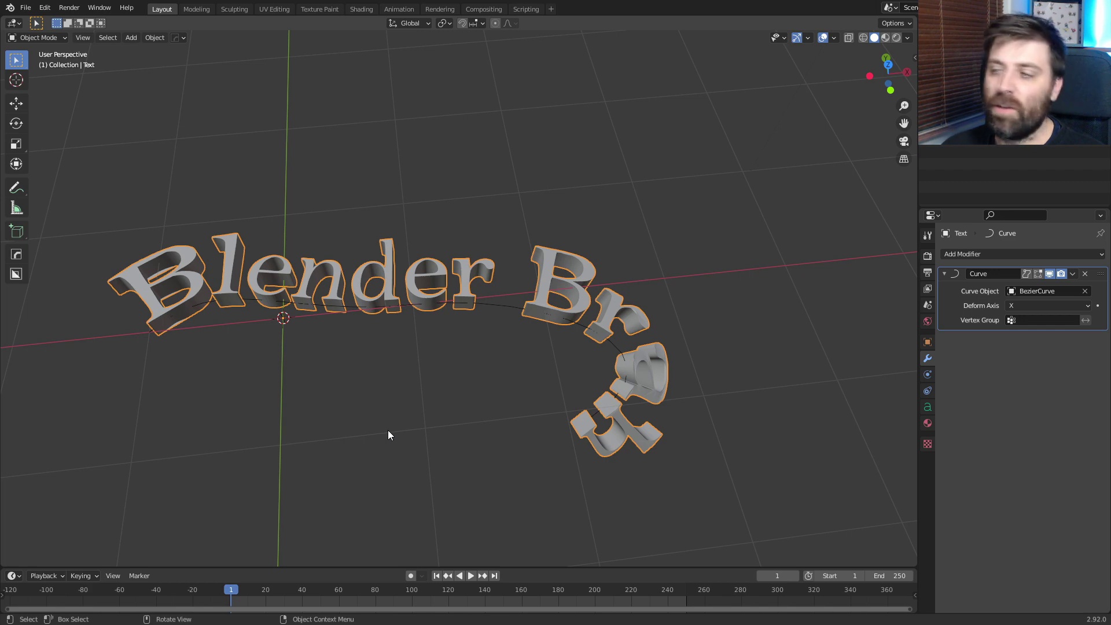
{"action": "middle_click_drag", "start_coordinate": [387, 429], "coordinate": [695, 337]}
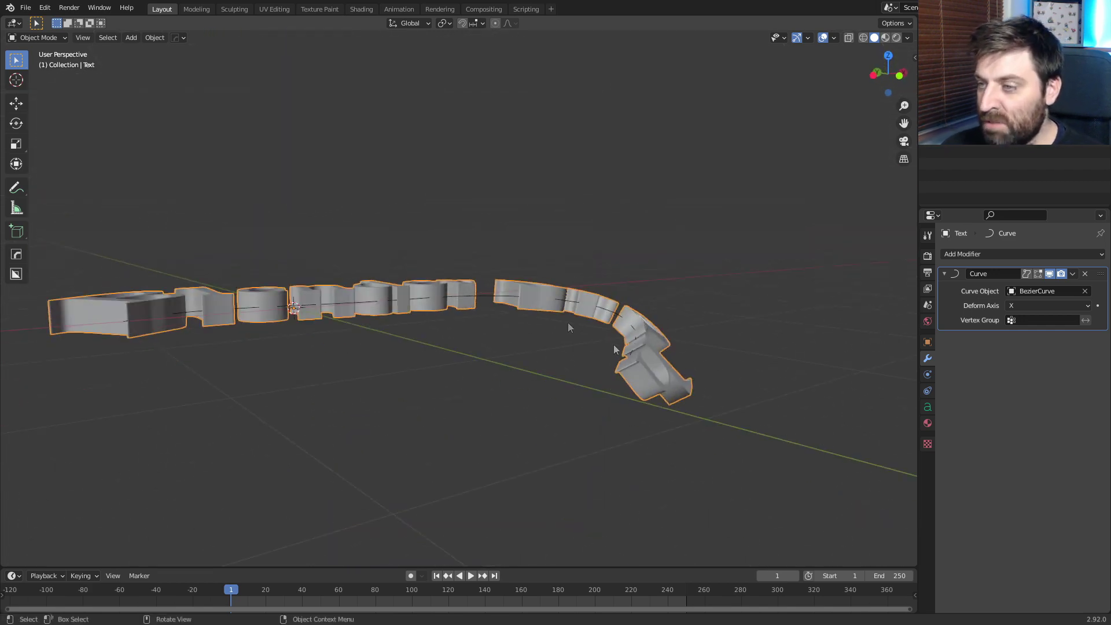
{"action": "middle_click_drag", "start_coordinate": [668, 383], "coordinate": [535, 439]}
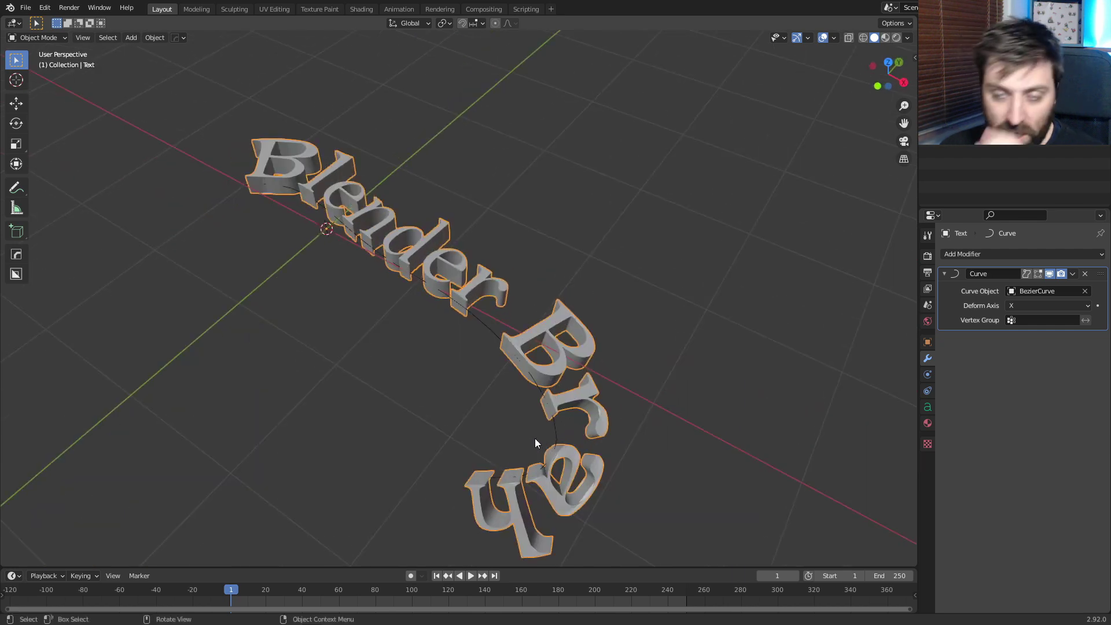
{"action": "middle_click_drag", "start_coordinate": [459, 334], "coordinate": [501, 345]}
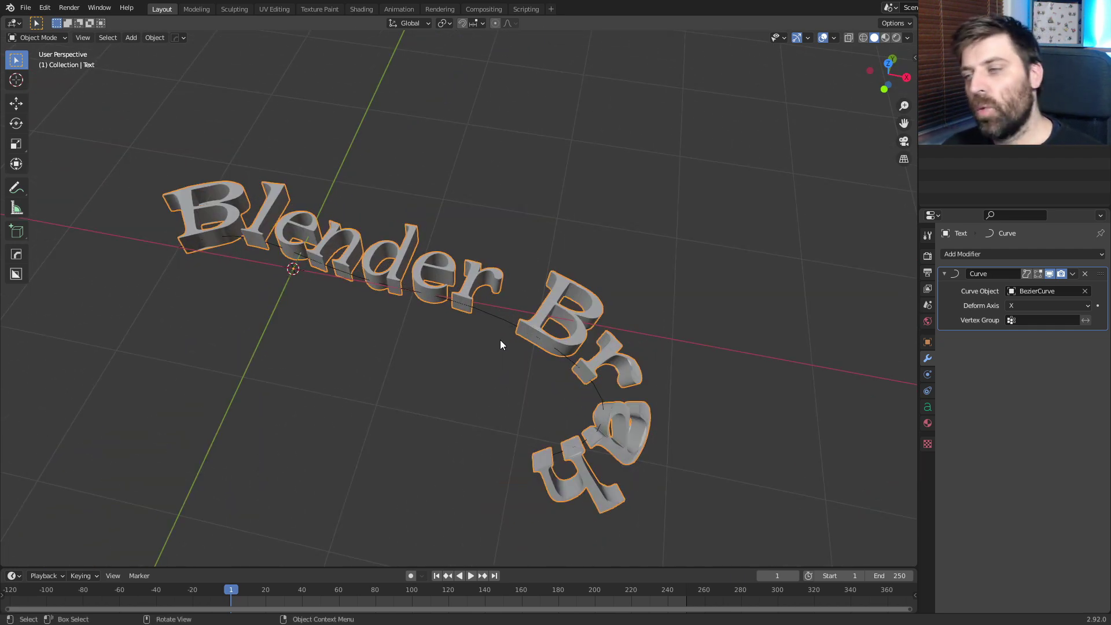
Convert the curved text object to a mesh
{"action": "key", "text": "F3"}
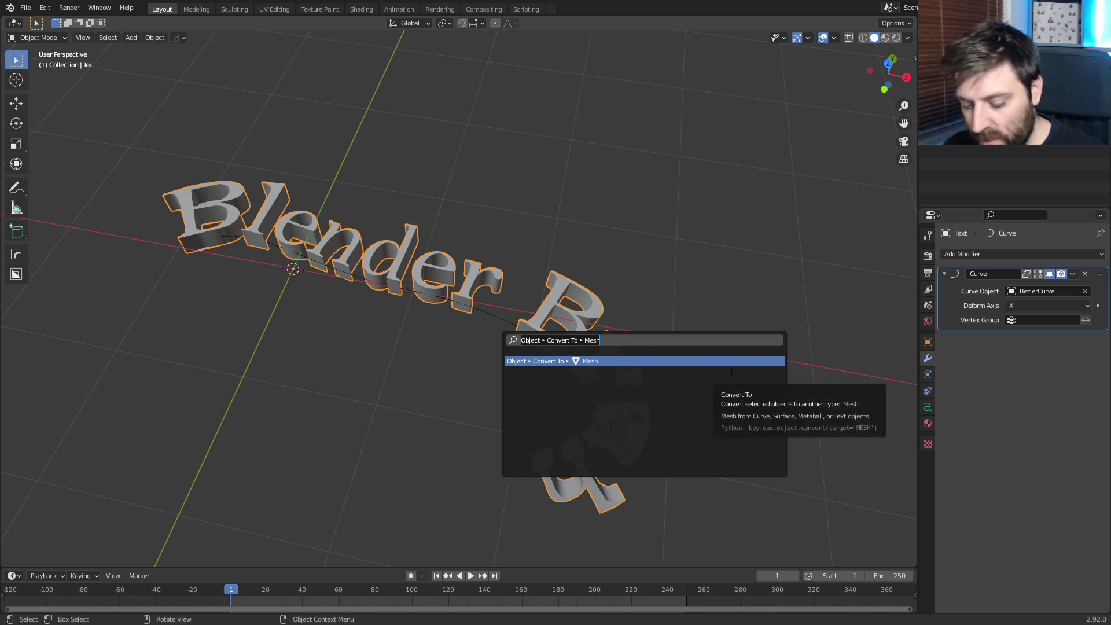
{"action": "type", "text": "convery"}
{"action": "key", "text": "Return"}
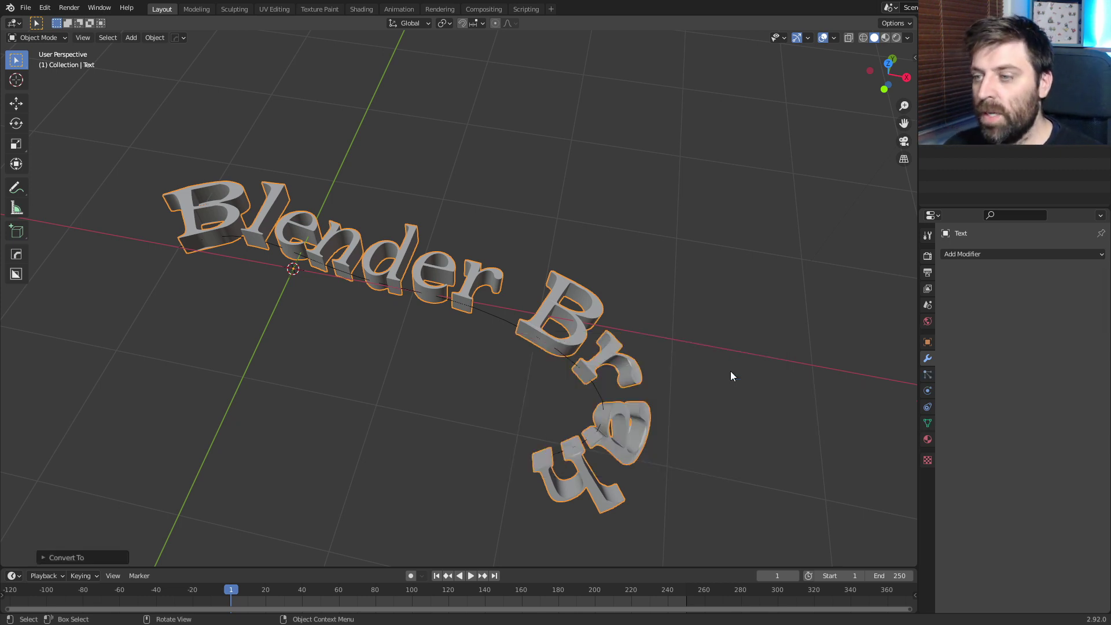
Examine the converted text's mesh geometry in Edit Mode with everything selected, and return to Object Mode
{"action": "key", "text": "Tab"}
{"action": "key", "text": "a"}
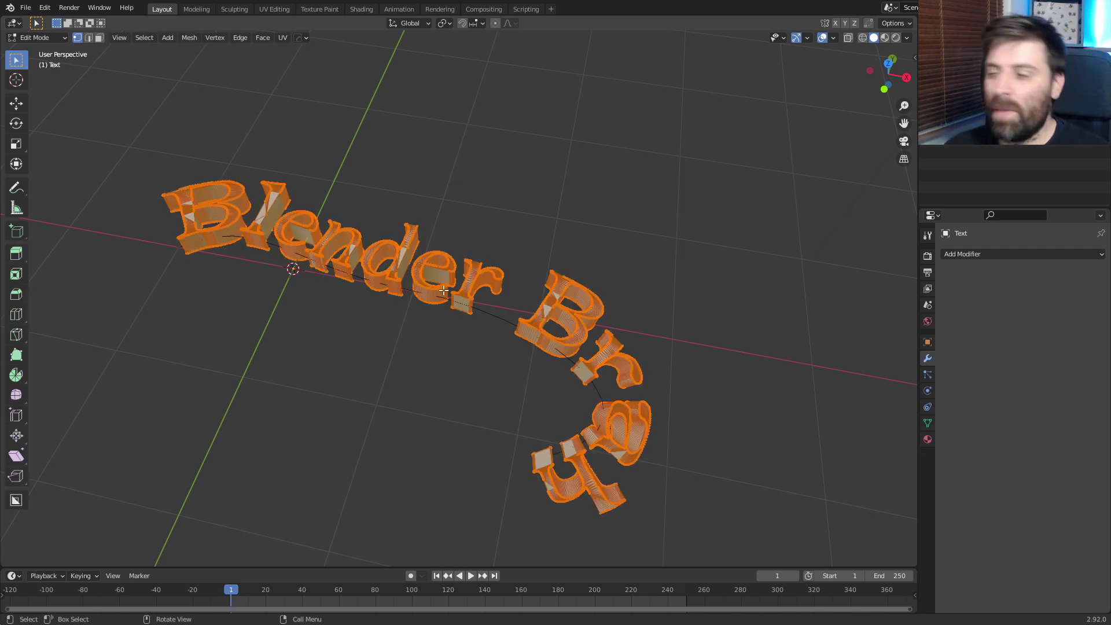
{"action": "key", "text": "shift+s"}
{"action": "key", "text": "alt+a"}
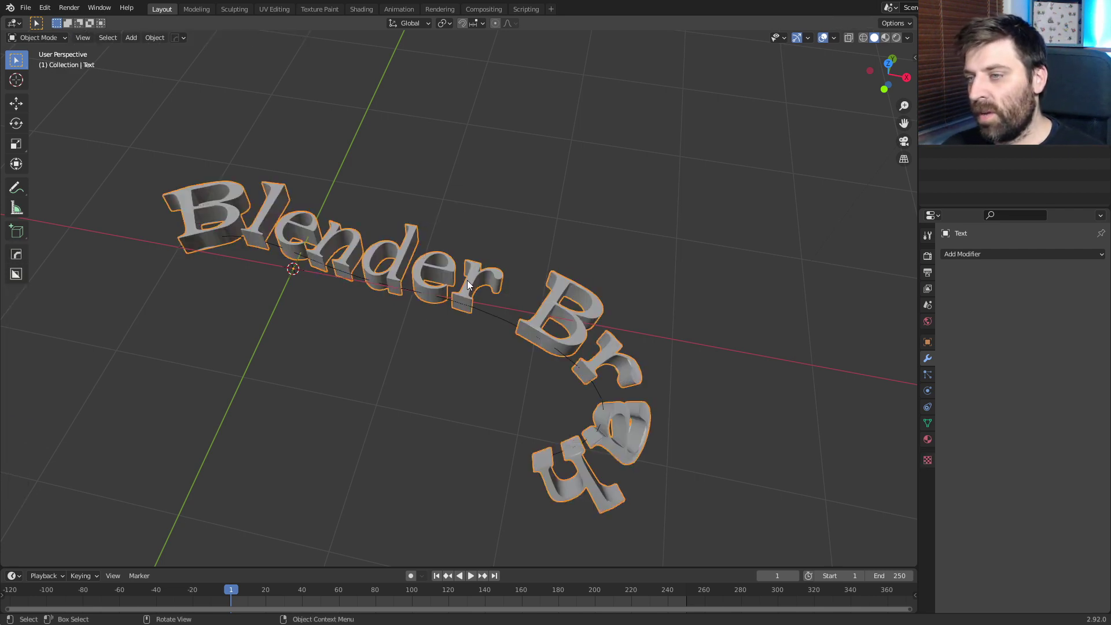
{"action": "key", "text": "a"}
{"action": "key", "text": "alt+a"}
{"action": "key", "text": "Tab"}
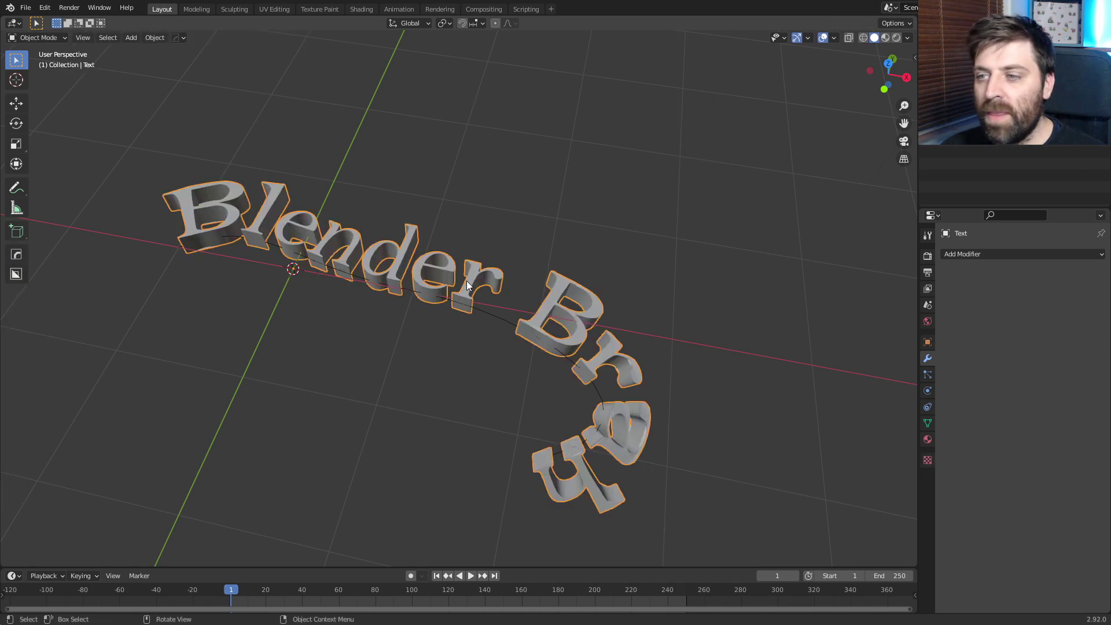
Delete the converted text and its guide curve, and add a new text object in top view
{"action": "key", "text": "Delete"}
{"action": "key", "text": "KP_7"}
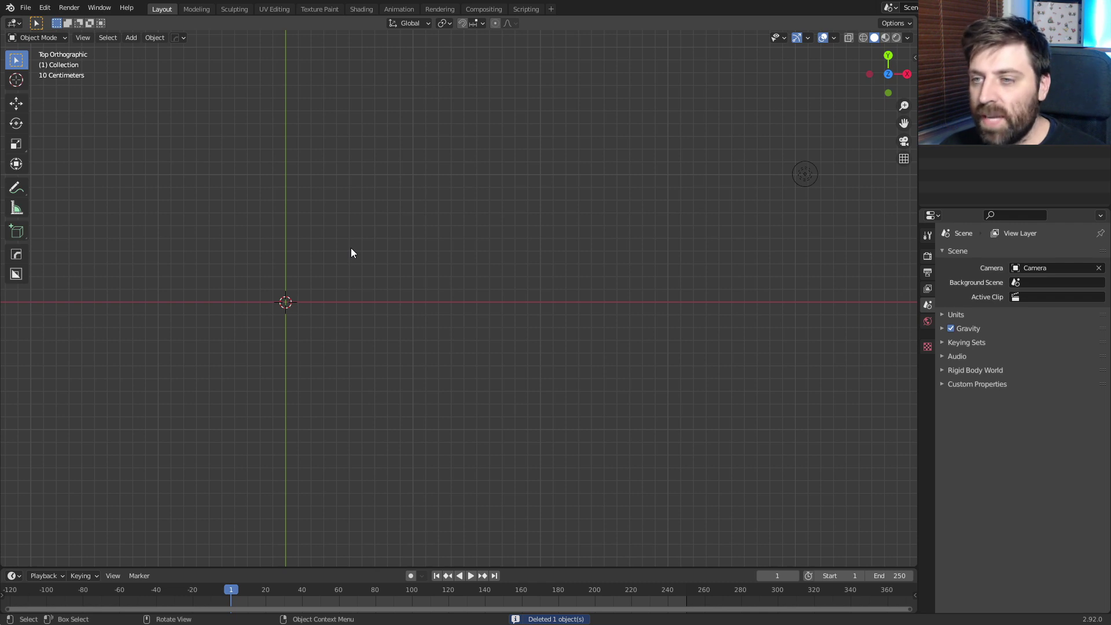
{"action": "key", "text": "shift+a"}
{"action": "mouse_move", "coordinate": [354, 247]}
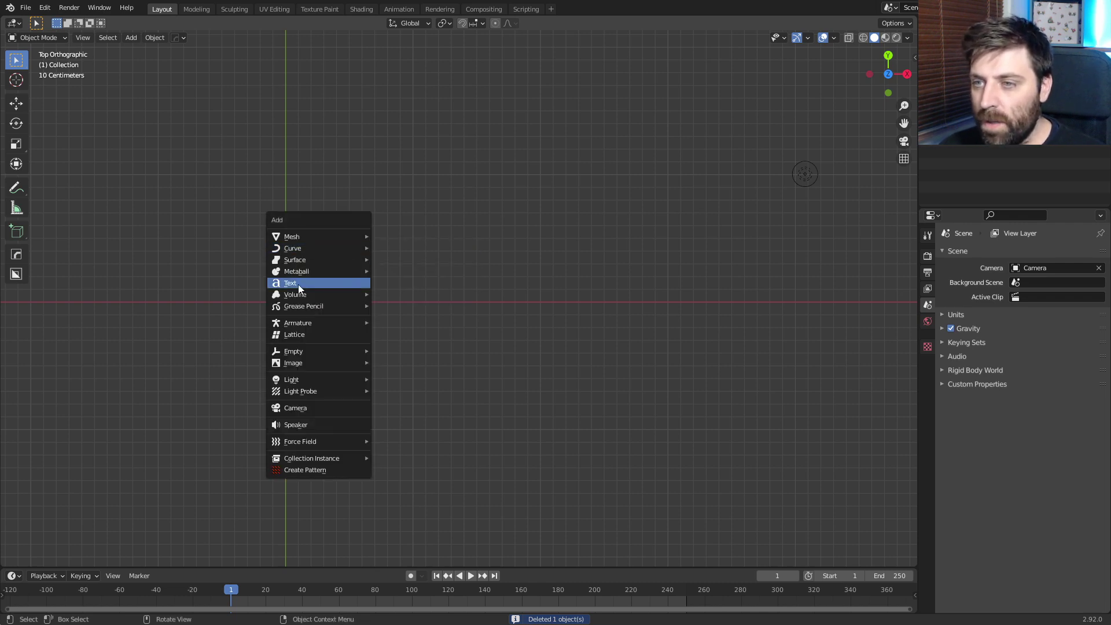
{"action": "left_click", "coordinate": [300, 283]}
{"action": "middle_click_drag", "start_coordinate": [369, 267], "coordinate": [443, 295], "text": "shift"}
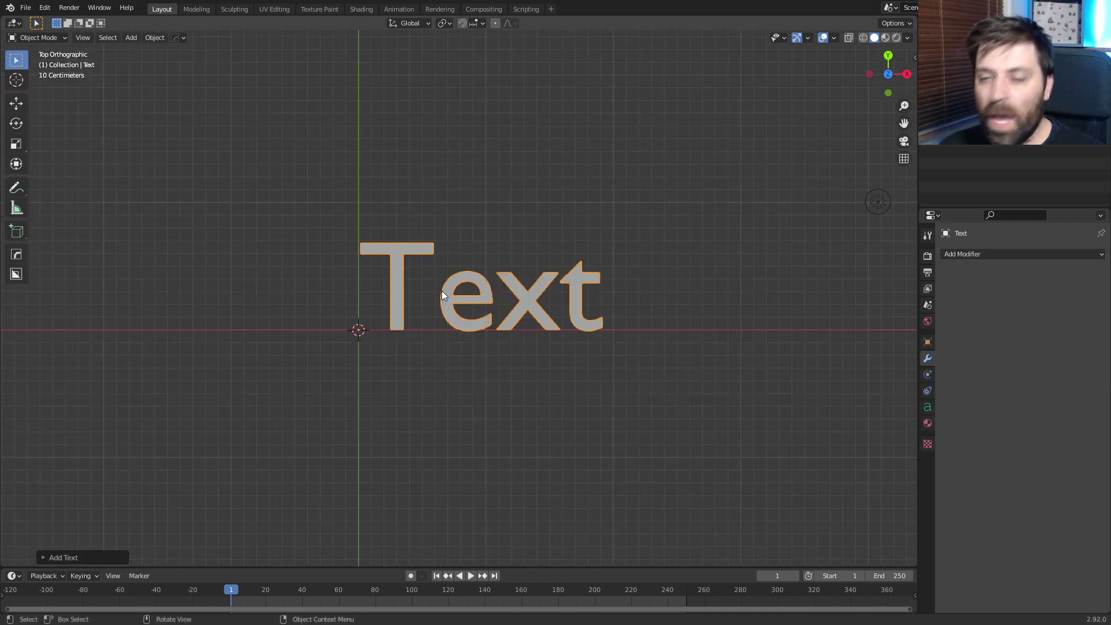
Load Sakurata-DOGnE.otf from the Downloads folder as the new text's regular font
{"action": "left_click", "coordinate": [928, 408]}
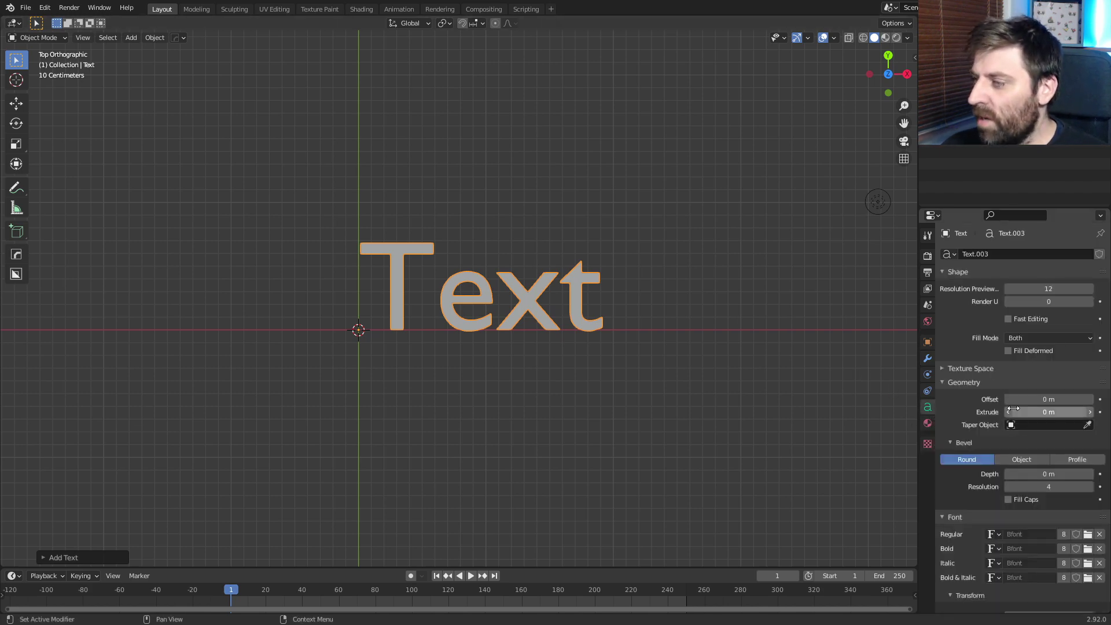
{"action": "left_click", "coordinate": [1088, 534]}
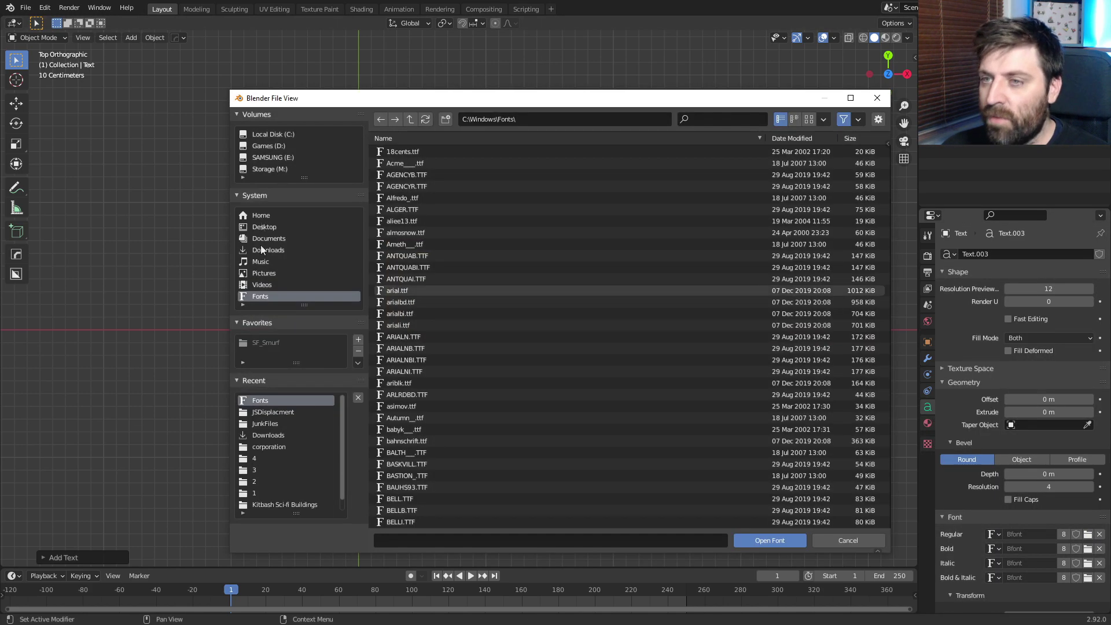
{"action": "left_click", "coordinate": [291, 251]}
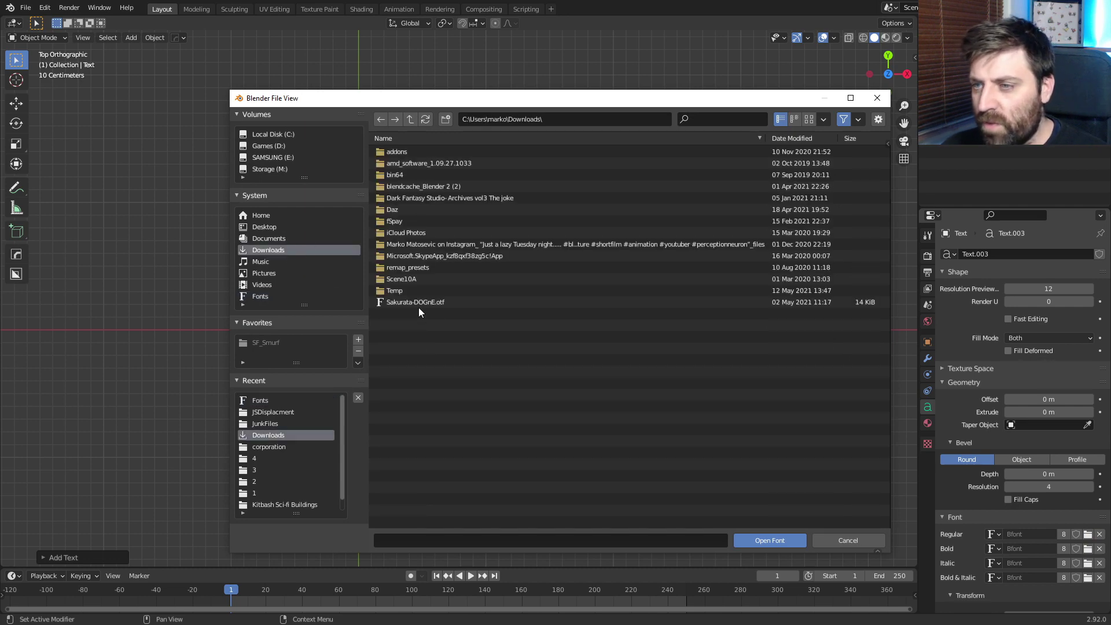
{"action": "double_click", "coordinate": [415, 302]}
{"action": "scroll", "coordinate": [461, 350], "scroll_direction": "down", "scroll_amount": 2}
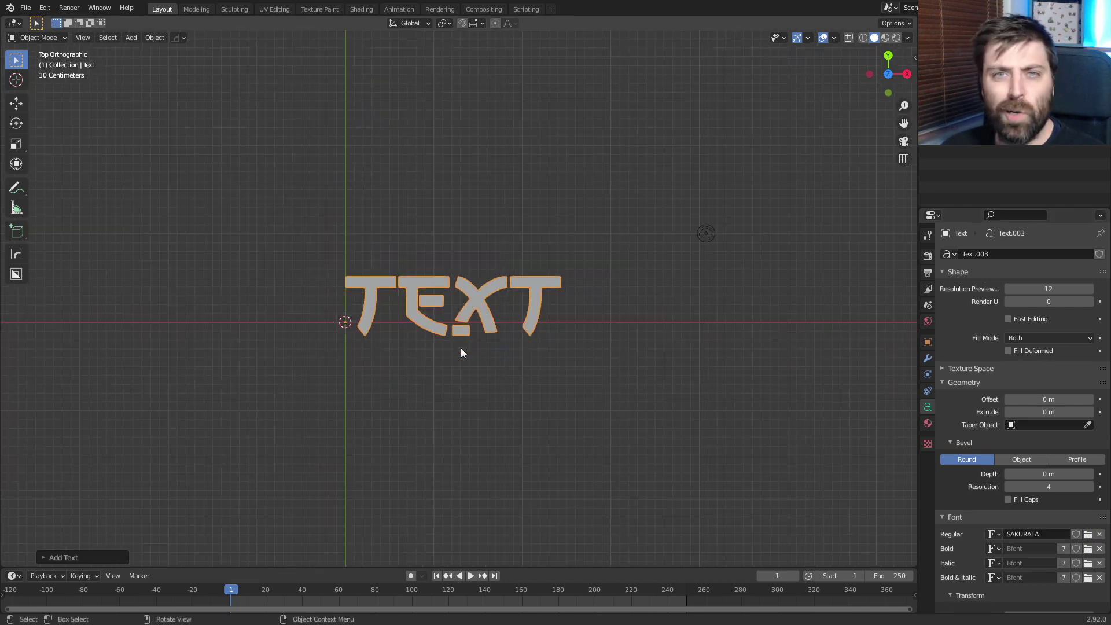
{"action": "scroll", "coordinate": [452, 350], "scroll_direction": "up", "scroll_amount": 2}
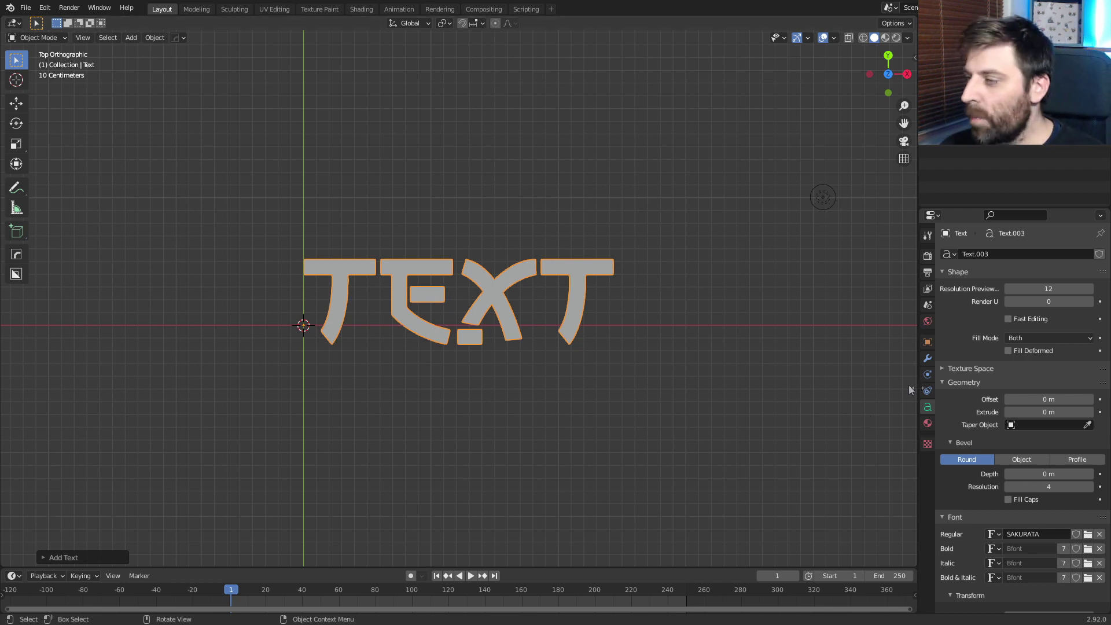
Give the text a new material and set its surface shader to Emission
{"action": "middle_click_drag", "start_coordinate": [866, 422], "coordinate": [856, 397], "text": "shift"}
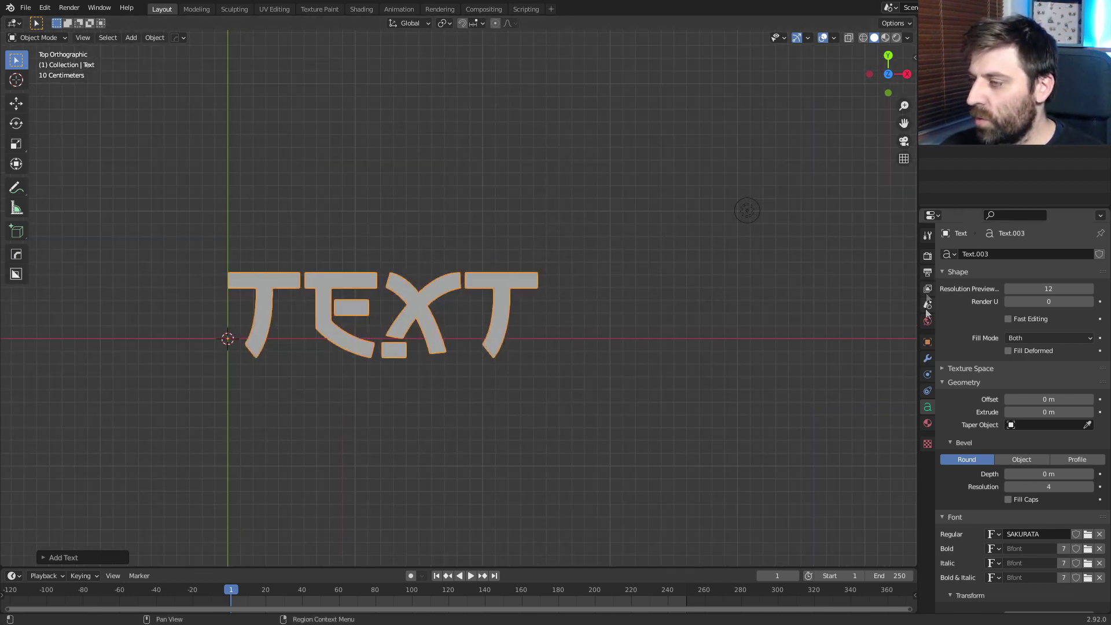
{"action": "left_click", "coordinate": [928, 423]}
{"action": "left_click", "coordinate": [967, 324]}
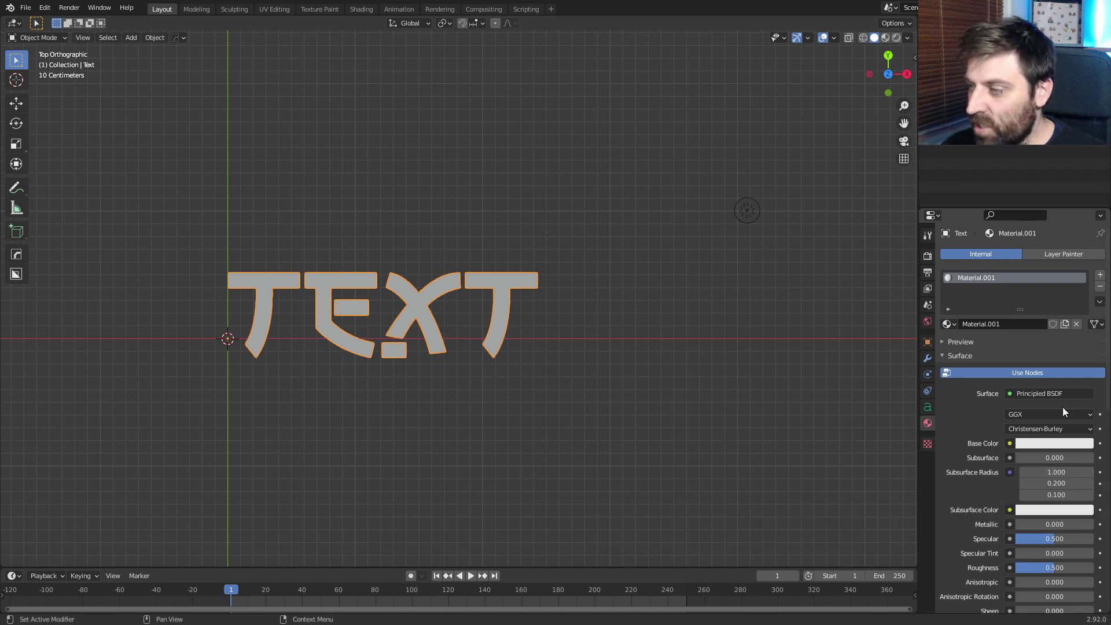
{"action": "left_click", "coordinate": [1046, 393]}
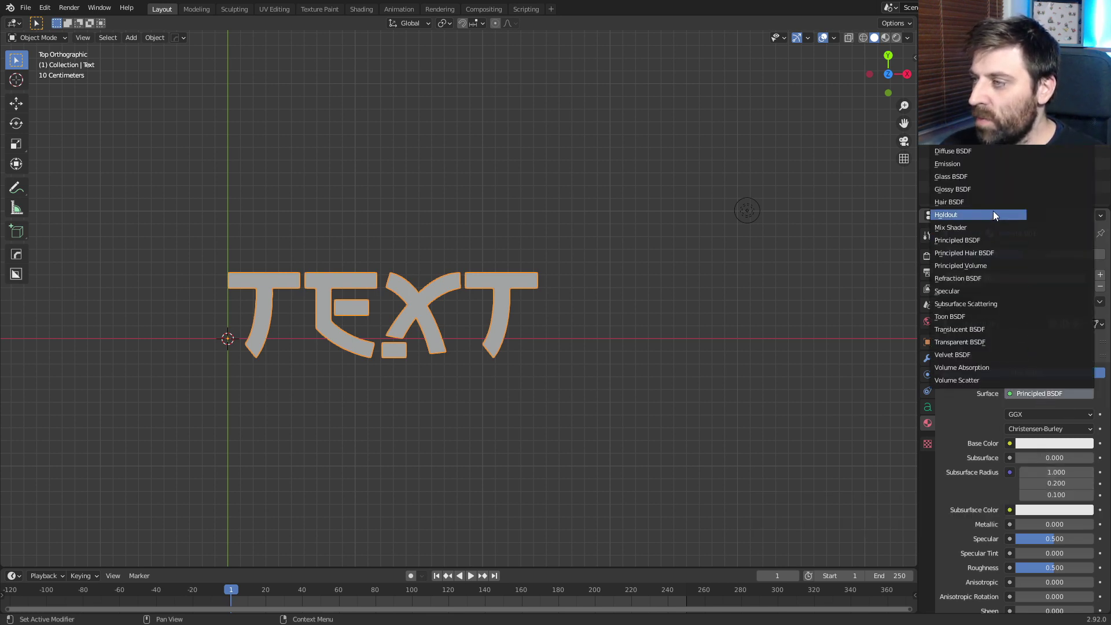
{"action": "left_click", "coordinate": [952, 164]}
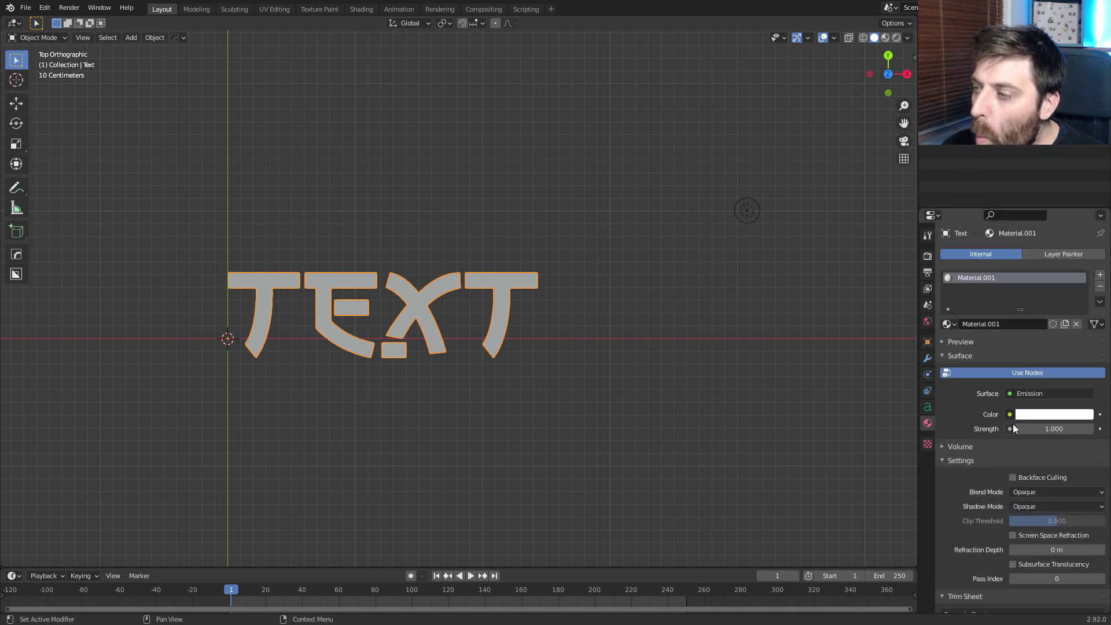
Add a camera and position it above the middle of the text, facing straight down
{"action": "middle_click_drag", "start_coordinate": [341, 332], "coordinate": [409, 325], "text": "shift"}
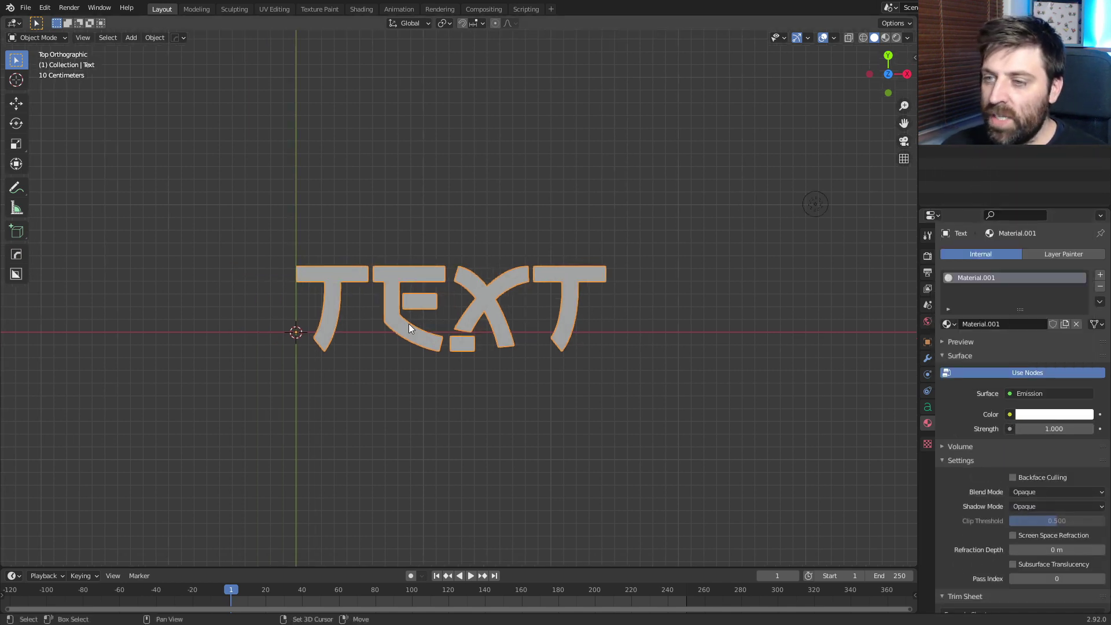
{"action": "key", "text": "shift+a"}
{"action": "left_click", "coordinate": [408, 449]}
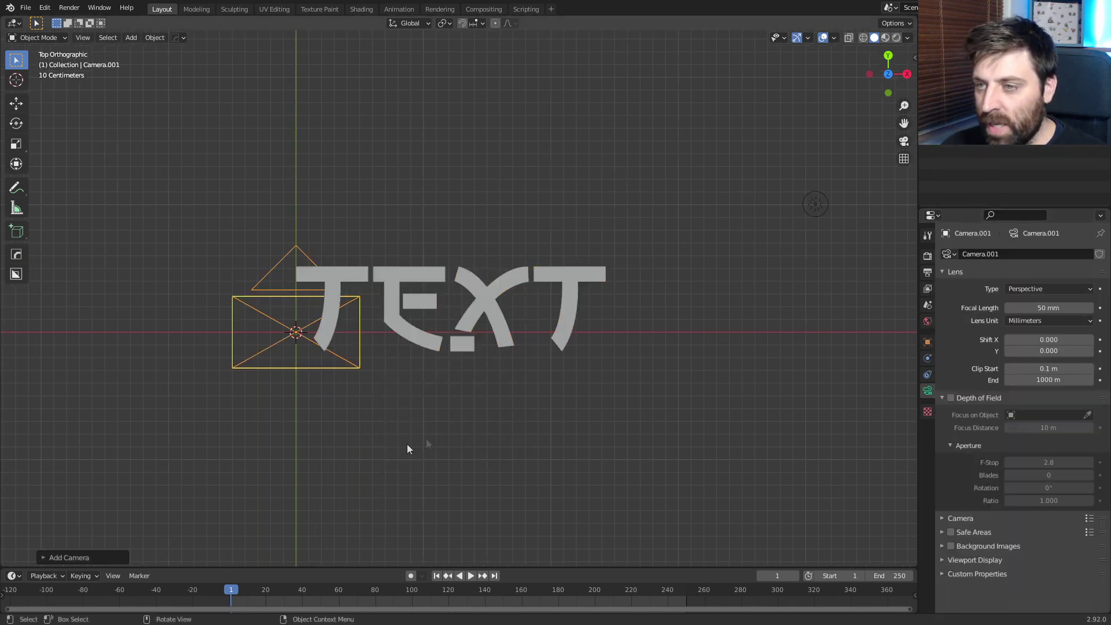
{"action": "key", "text": "g"}
{"action": "left_click", "coordinate": [431, 436]}
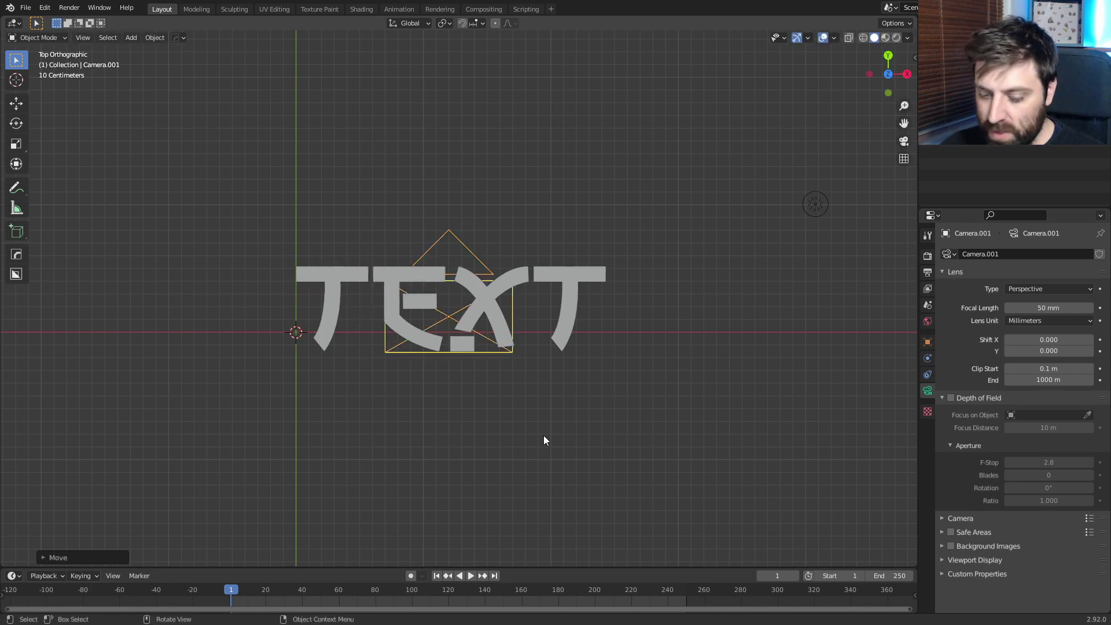
{"action": "middle_click_drag", "start_coordinate": [567, 457], "coordinate": [504, 324]}
{"action": "middle_click_drag", "start_coordinate": [520, 484], "coordinate": [635, 270]}
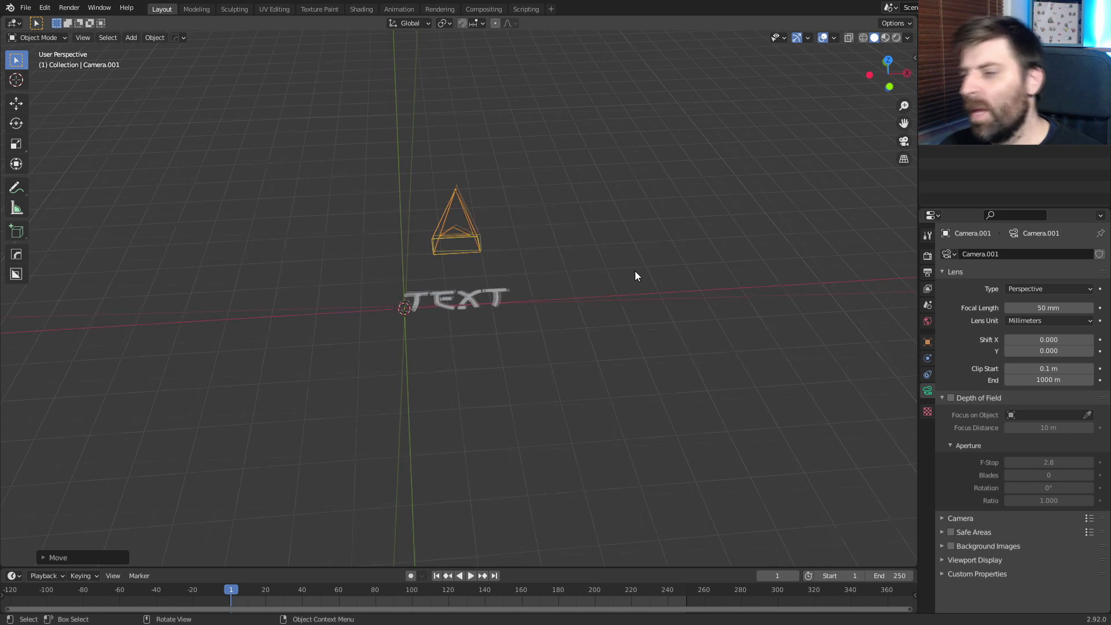
Make the new camera the active scene camera and look at the text through it
{"action": "key", "text": "KP_0"}
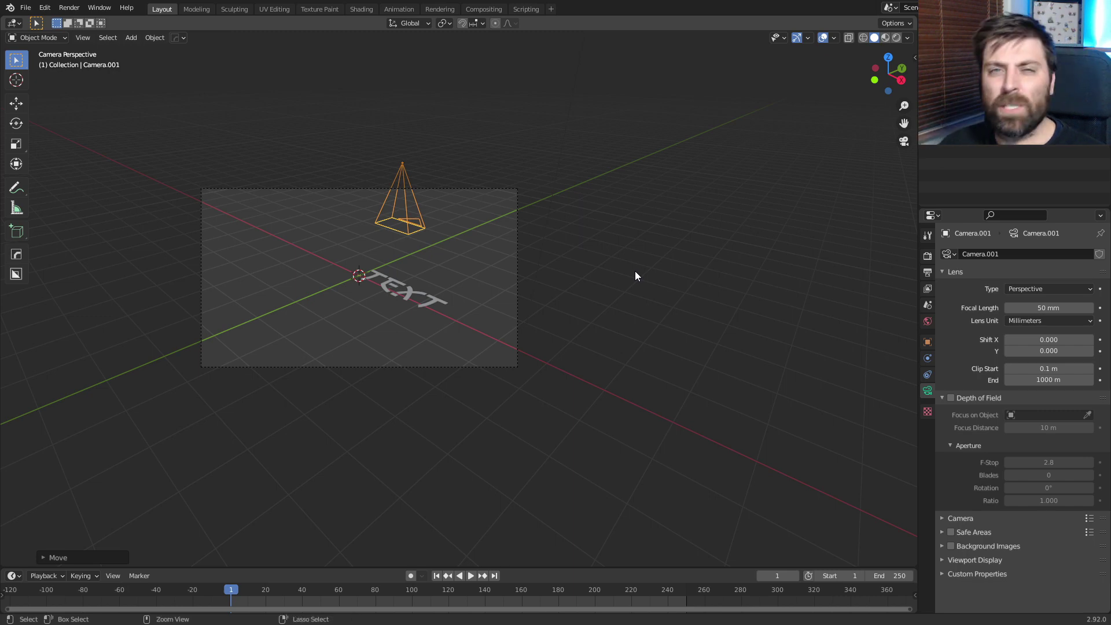
{"action": "key", "text": "alt+r"}
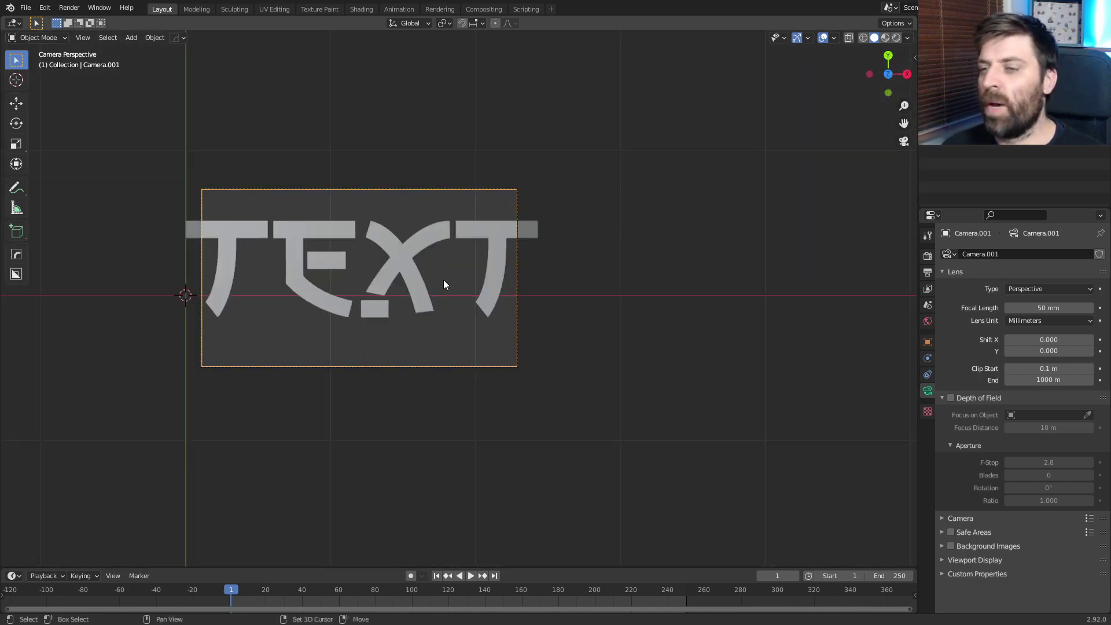
{"action": "middle_click_drag", "start_coordinate": [447, 281], "coordinate": [522, 306], "text": "shift"}
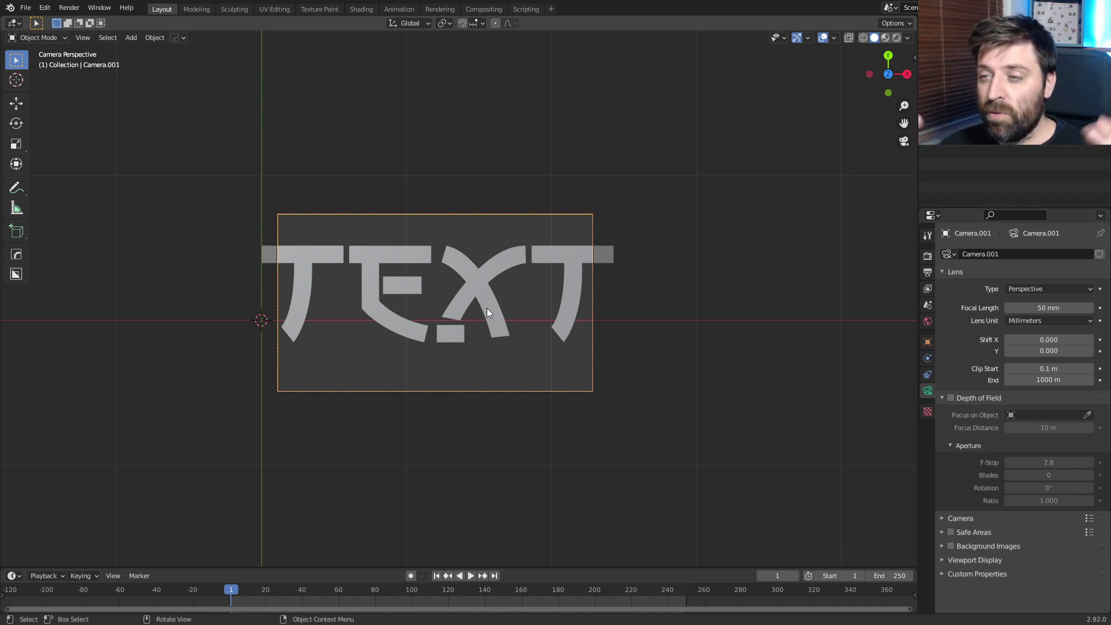
{"action": "left_click", "coordinate": [586, 398]}
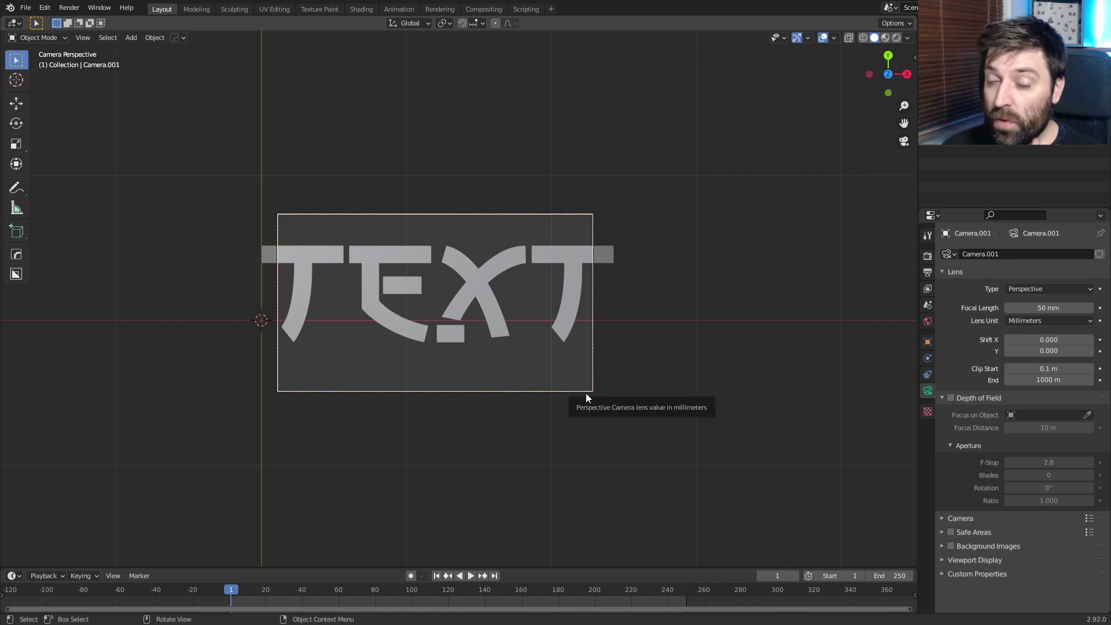
{"action": "key", "text": "ctrl+z"}
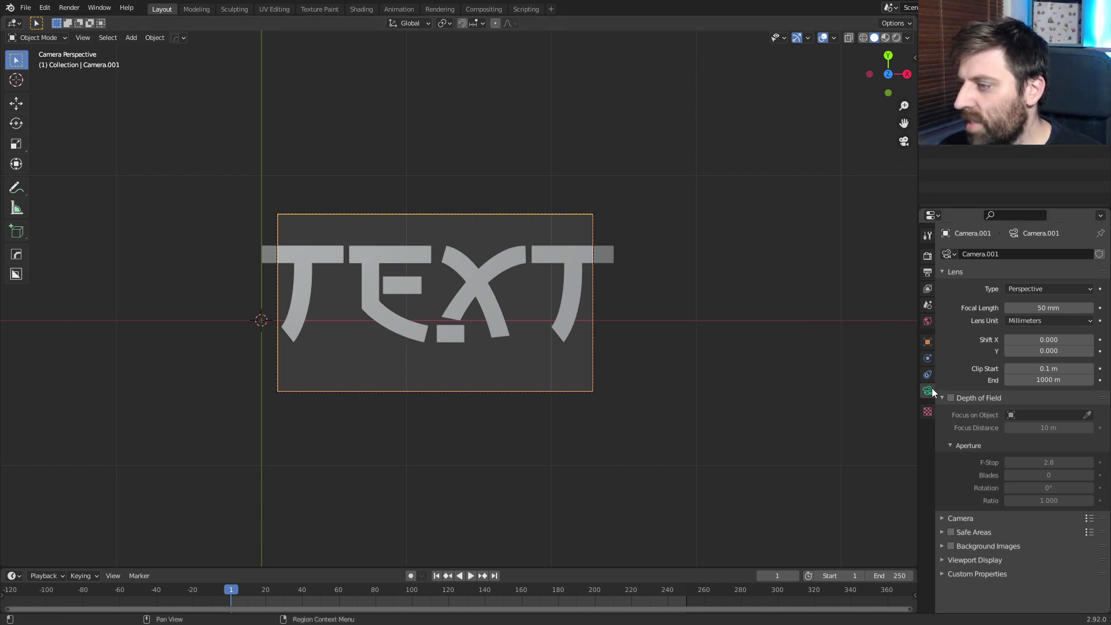
Switch the camera to Orthographic with an orthographic scale of 2.7, and render the image to check the framing
{"action": "left_click", "coordinate": [1049, 291]}
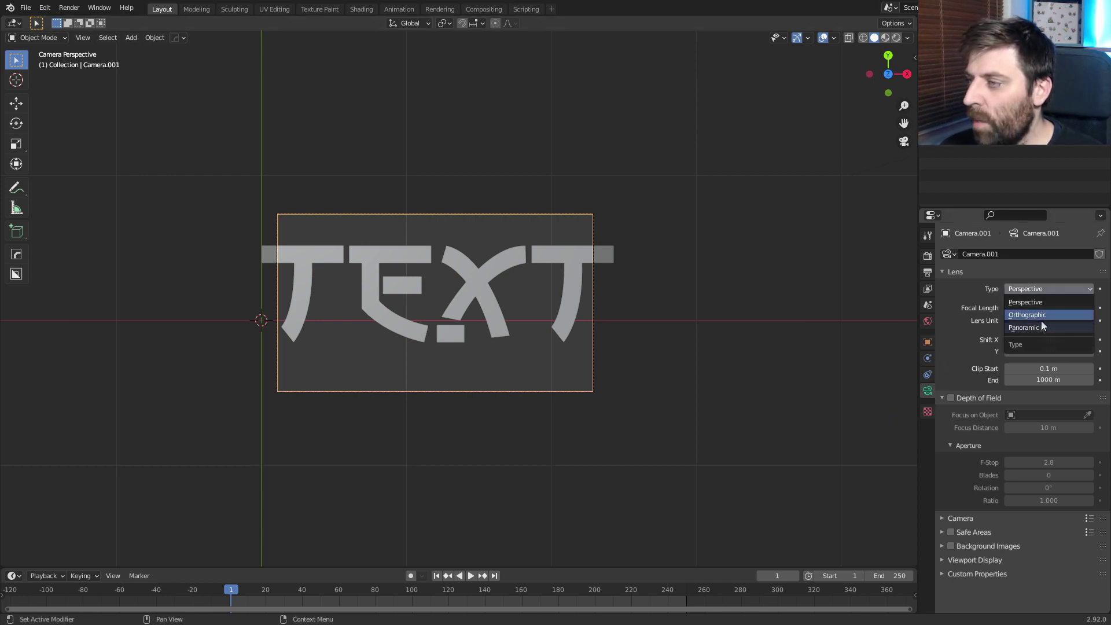
{"action": "left_click", "coordinate": [1042, 314]}
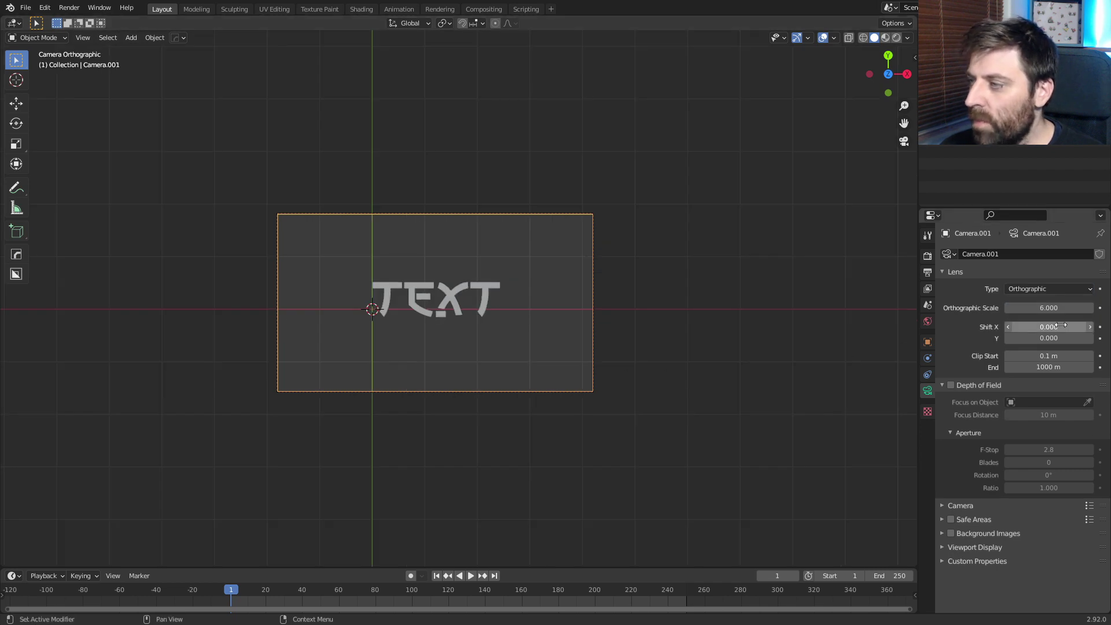
{"action": "left_click", "coordinate": [1049, 308]}
{"action": "type", "text": "2.4"}
{"action": "key", "text": "Return"}
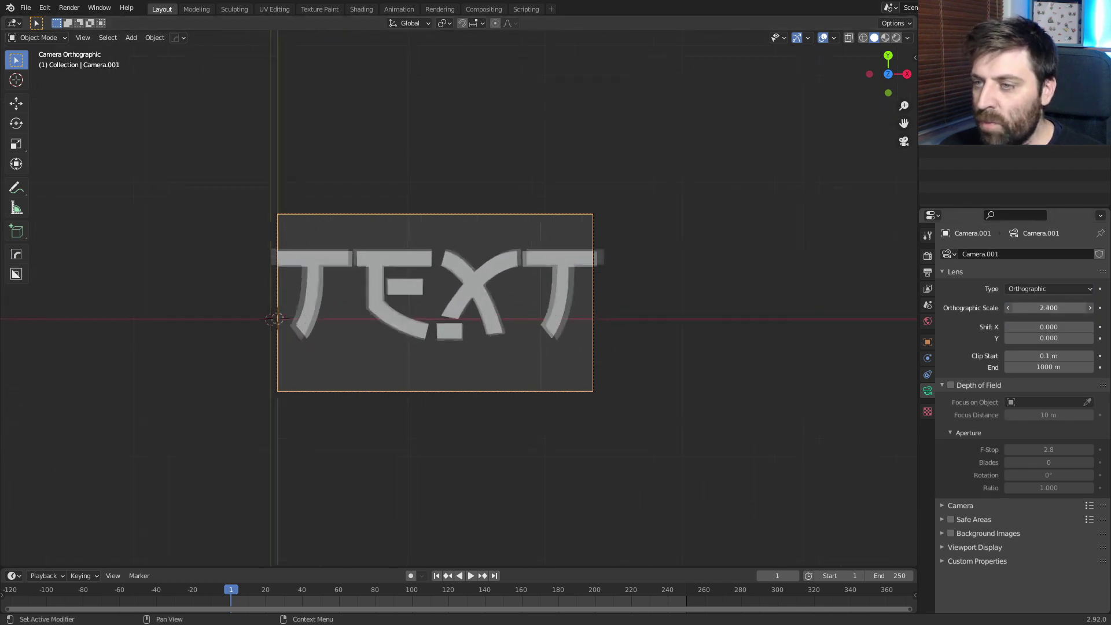
{"action": "scroll", "coordinate": [1049, 307], "scroll_direction": "up", "scroll_amount": 3, "text": "ctrl"}
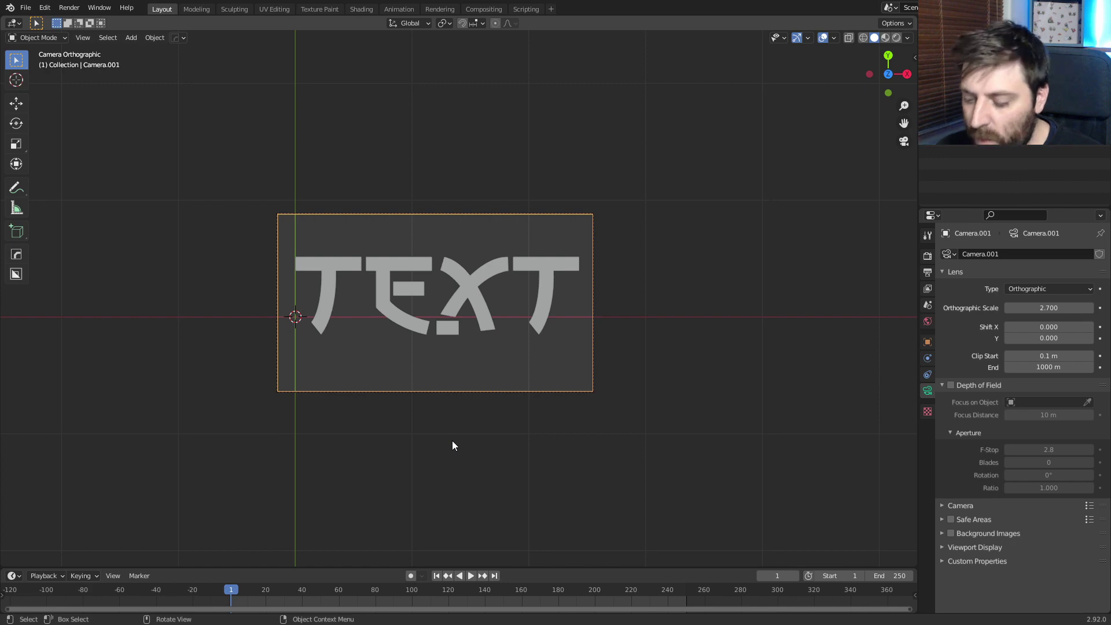
{"action": "key", "text": "F12"}
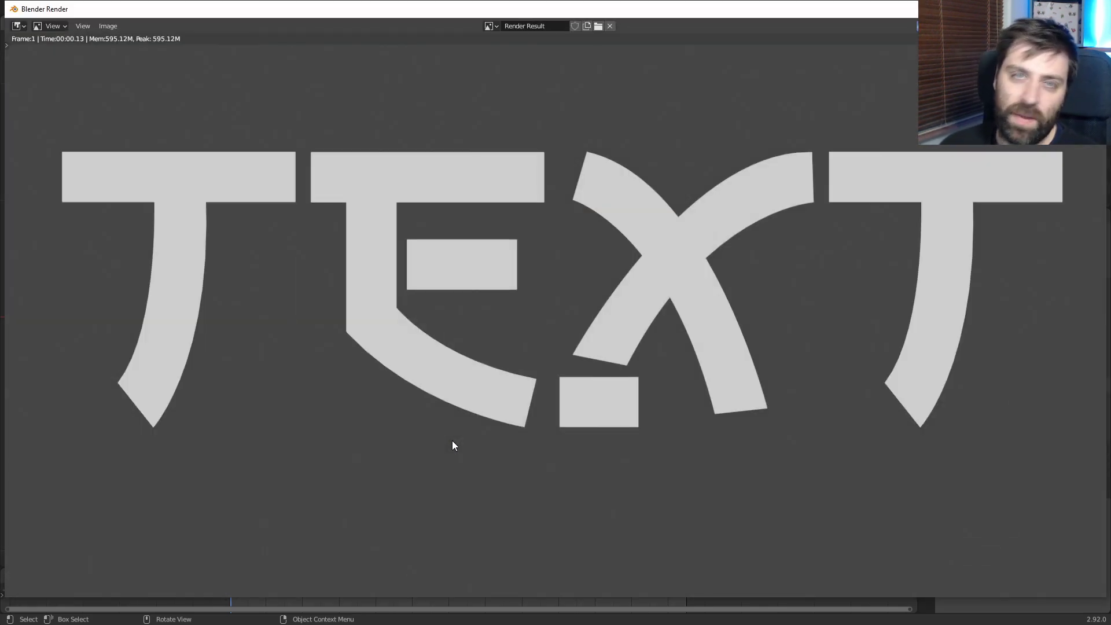
{"action": "key", "text": "Escape"}
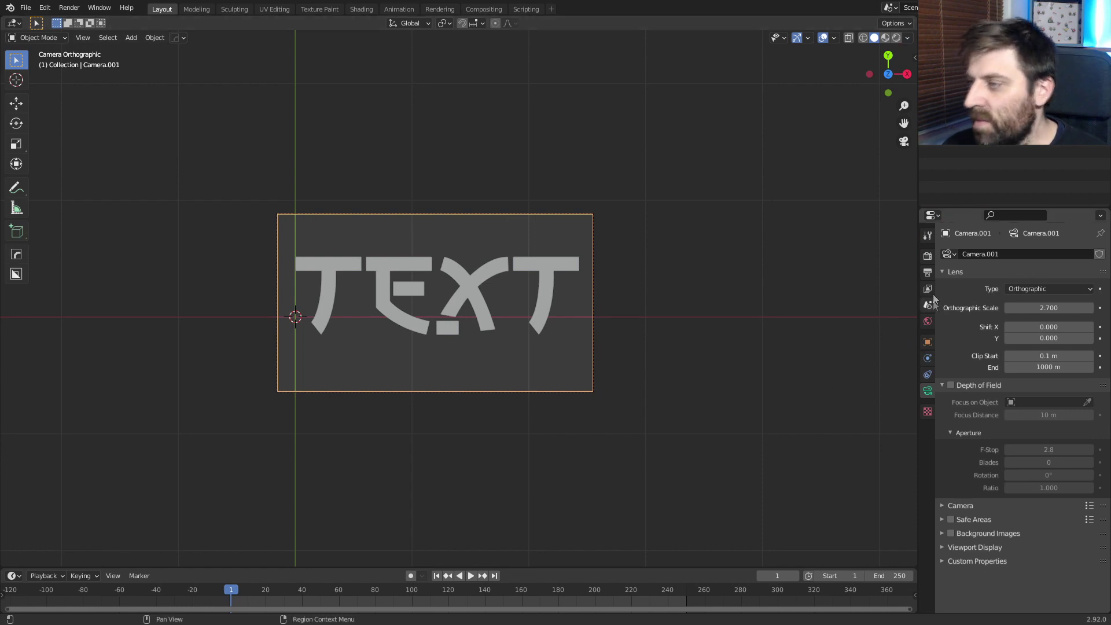
Enable the Transparent film option for the render background and render the image again
{"action": "left_click", "coordinate": [929, 258]}
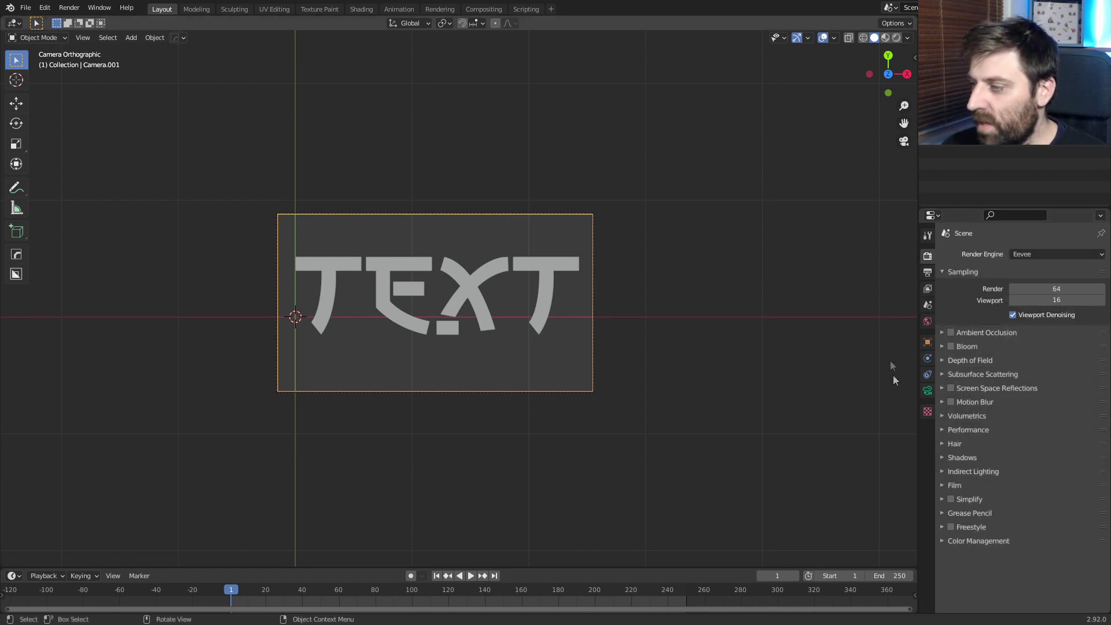
{"action": "left_click", "coordinate": [952, 485]}
{"action": "left_click", "coordinate": [1008, 515]}
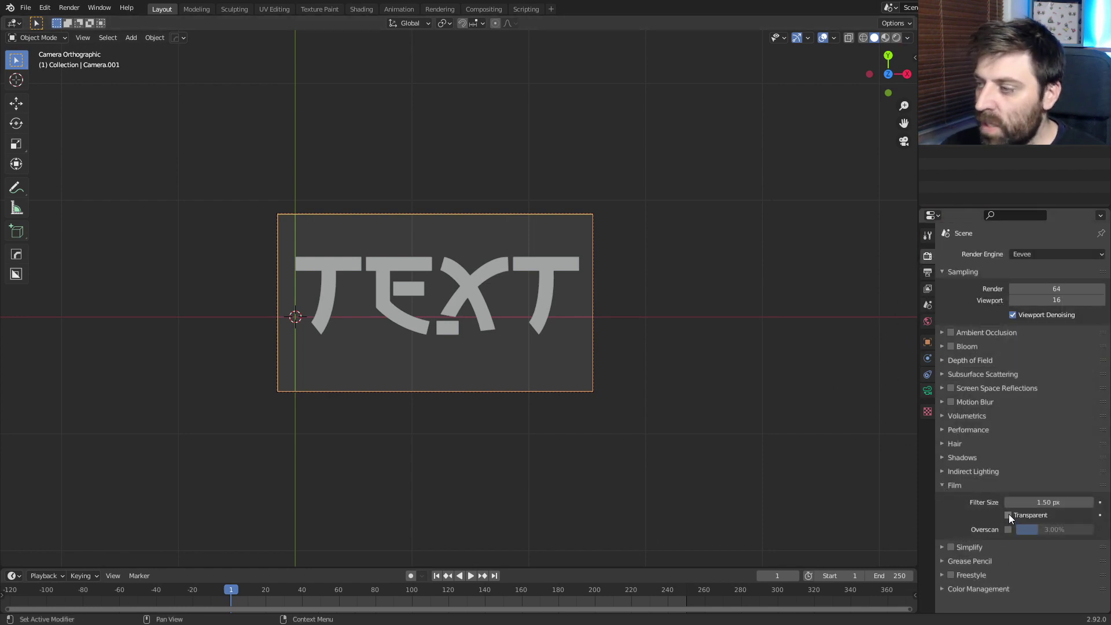
{"action": "key", "text": "F12"}
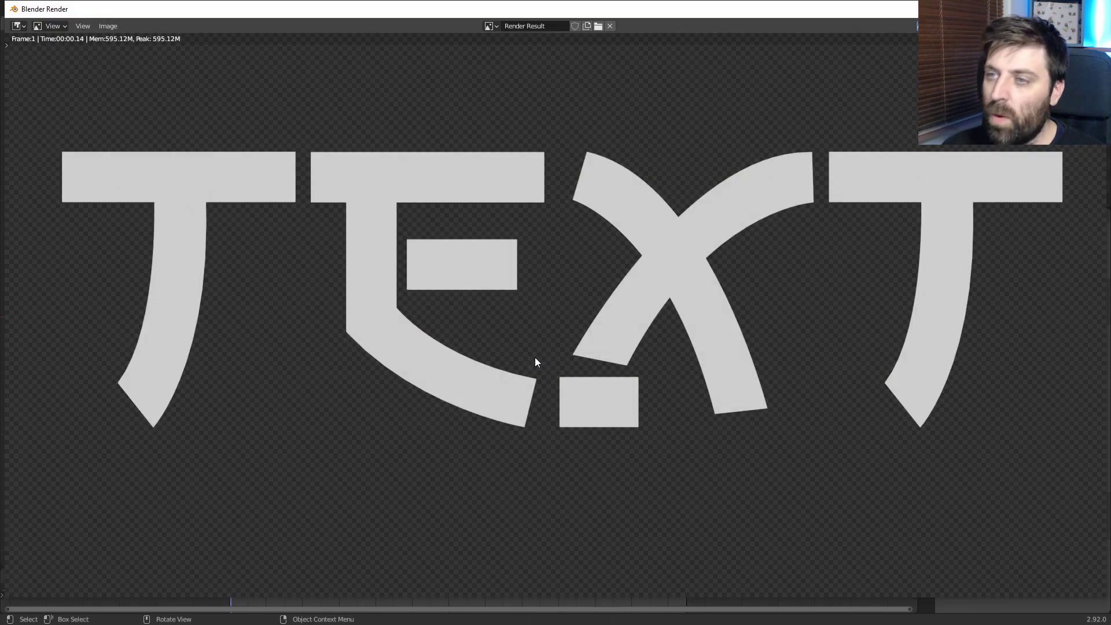